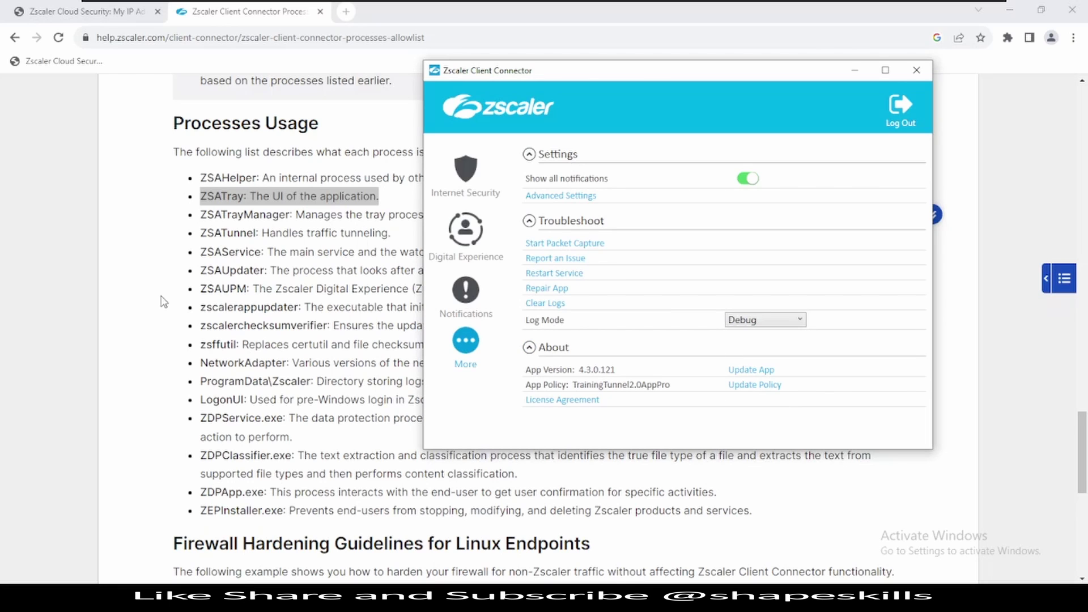
- Review the ZSATray, ZSATunnel, ZSAUPM and ZSAService descriptions in the Processes Usage section, highlighting each entry
left_click(334, 228)
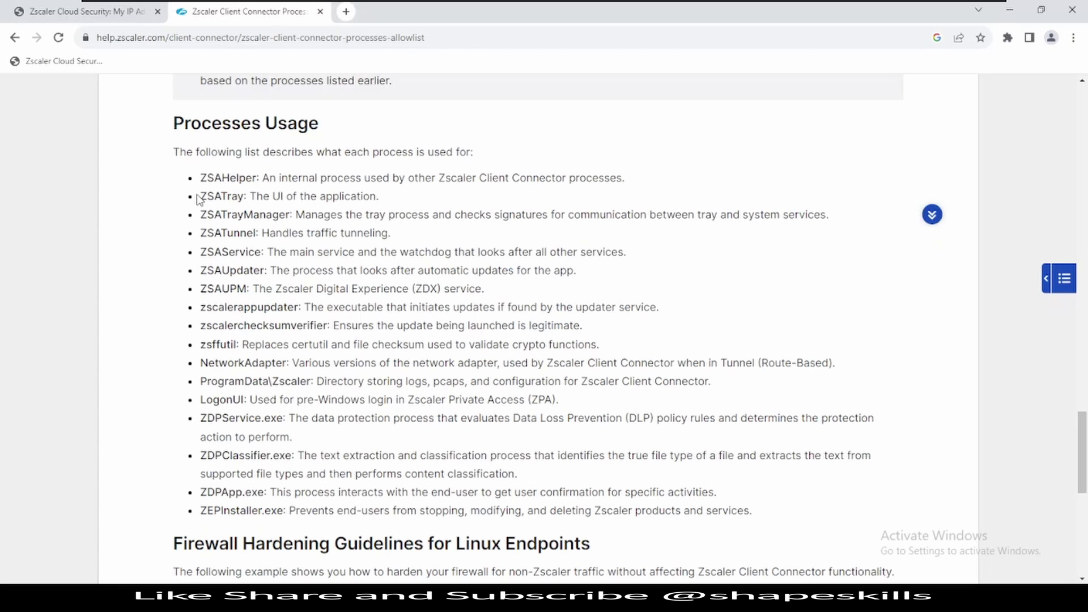
left_click_drag(199, 197, 245, 200)
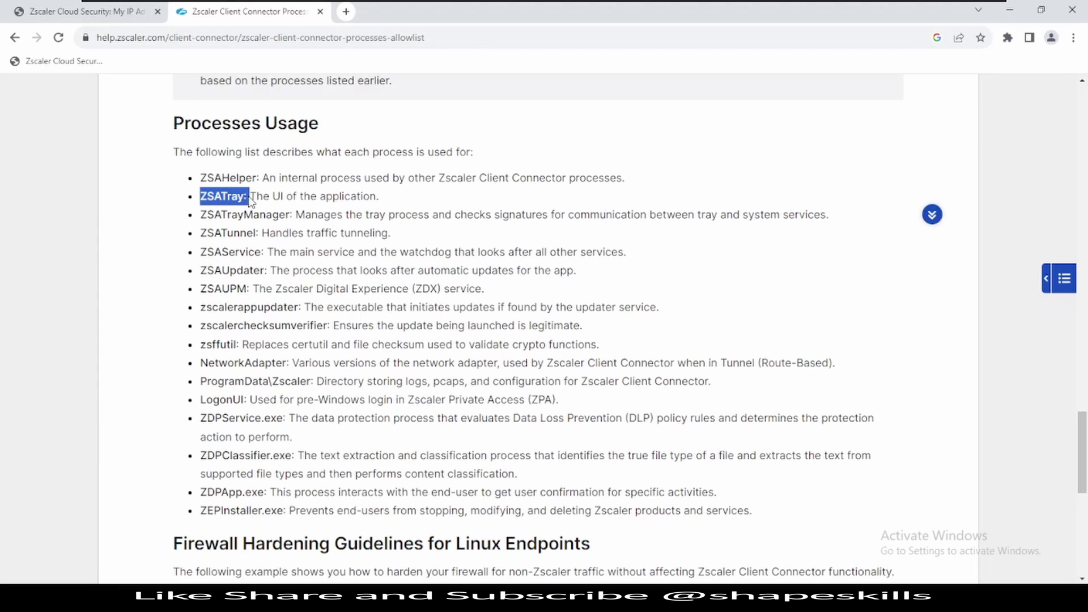
left_click_drag(377, 196, 195, 197)
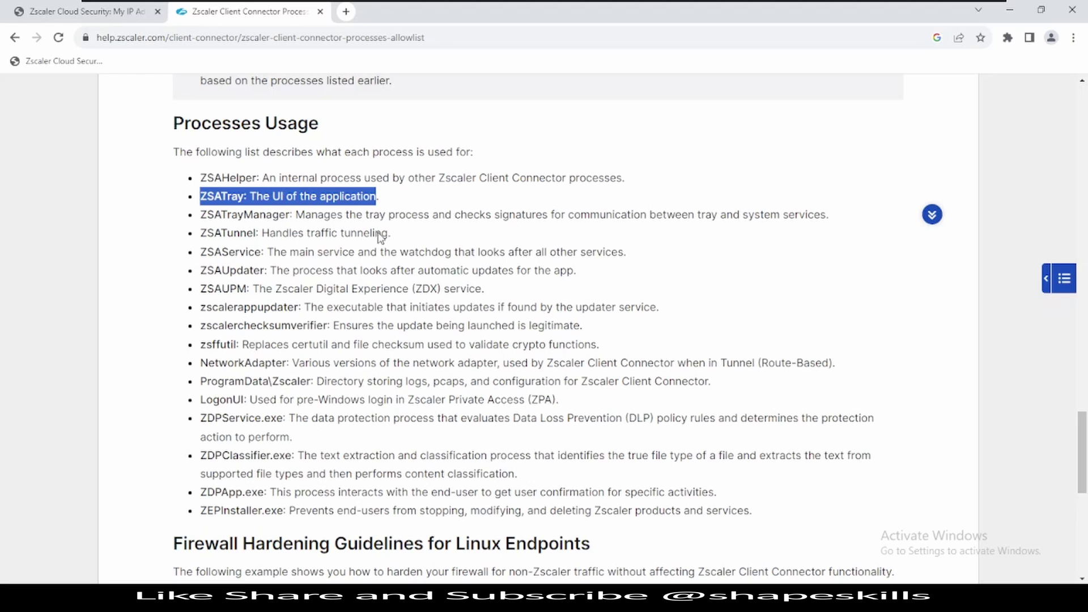
left_click_drag(394, 233, 201, 235)
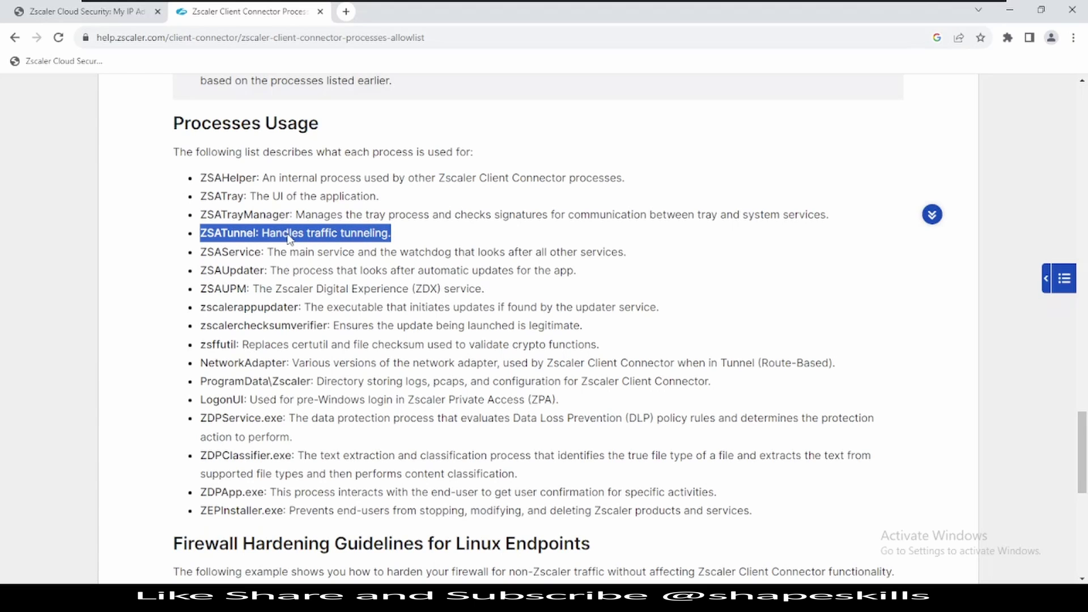
left_click(324, 237)
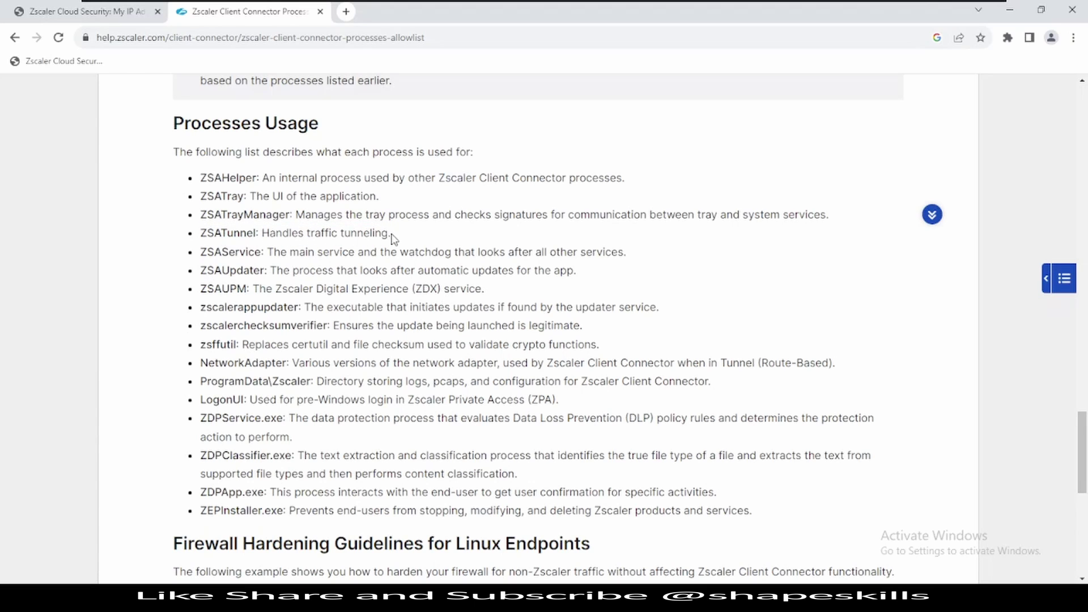
left_click_drag(394, 238, 203, 238)
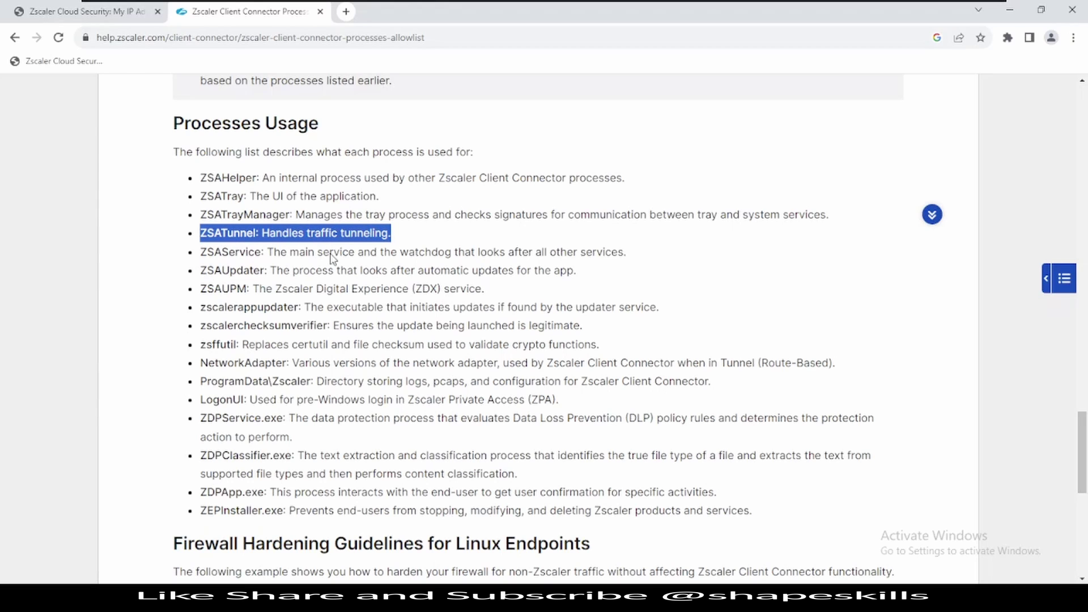
left_click_drag(201, 292, 478, 301)
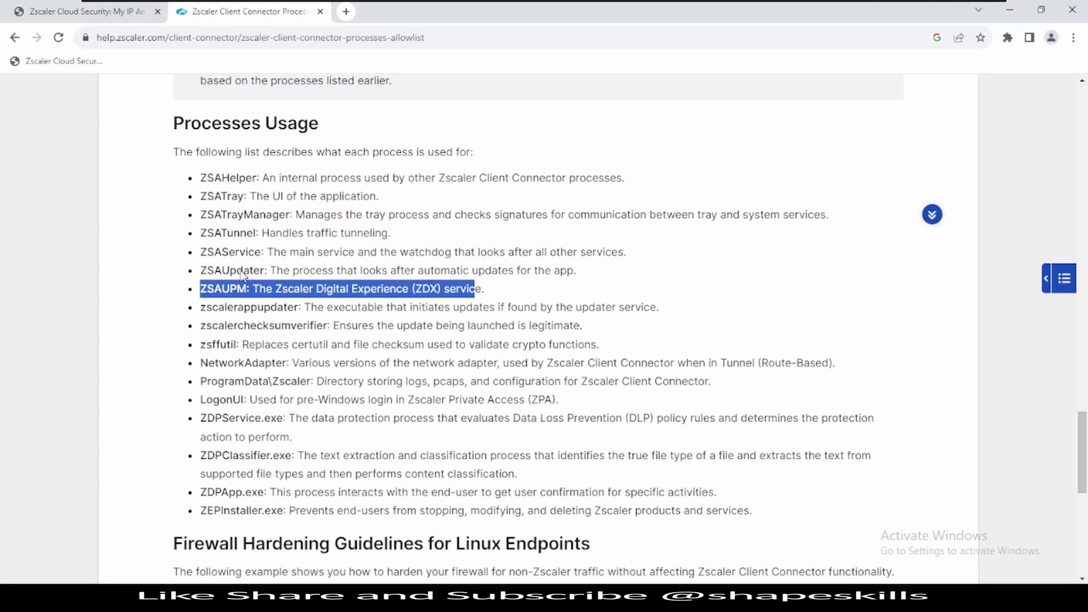
left_click_drag(200, 253, 592, 259)
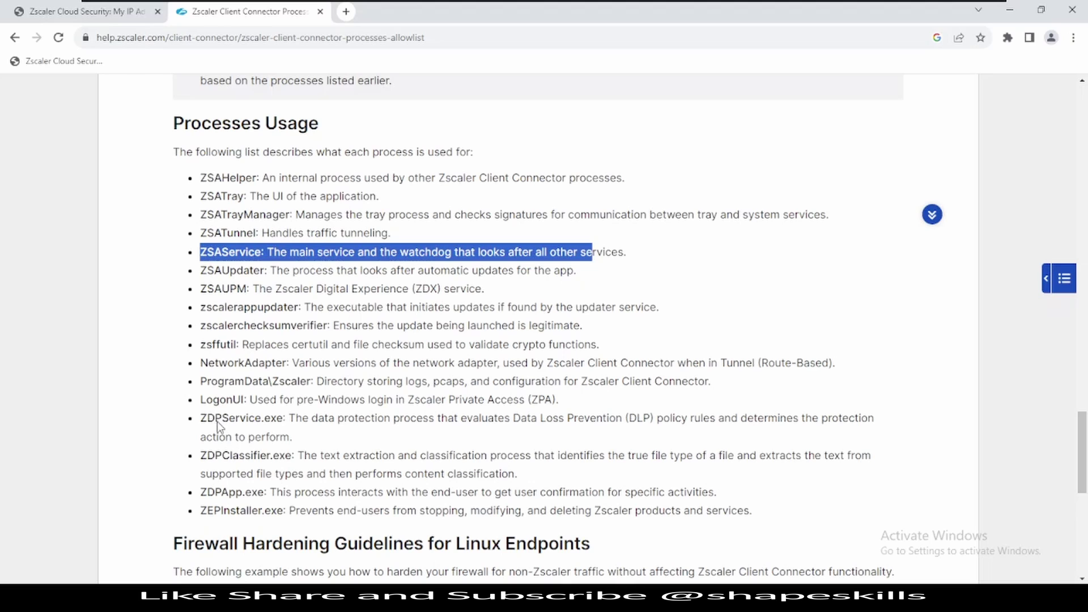
- Review the LogonUI and ZDPService.exe descriptions, then highlight the entire Processes Usage section and clear the selection
left_click_drag(200, 399, 235, 403)
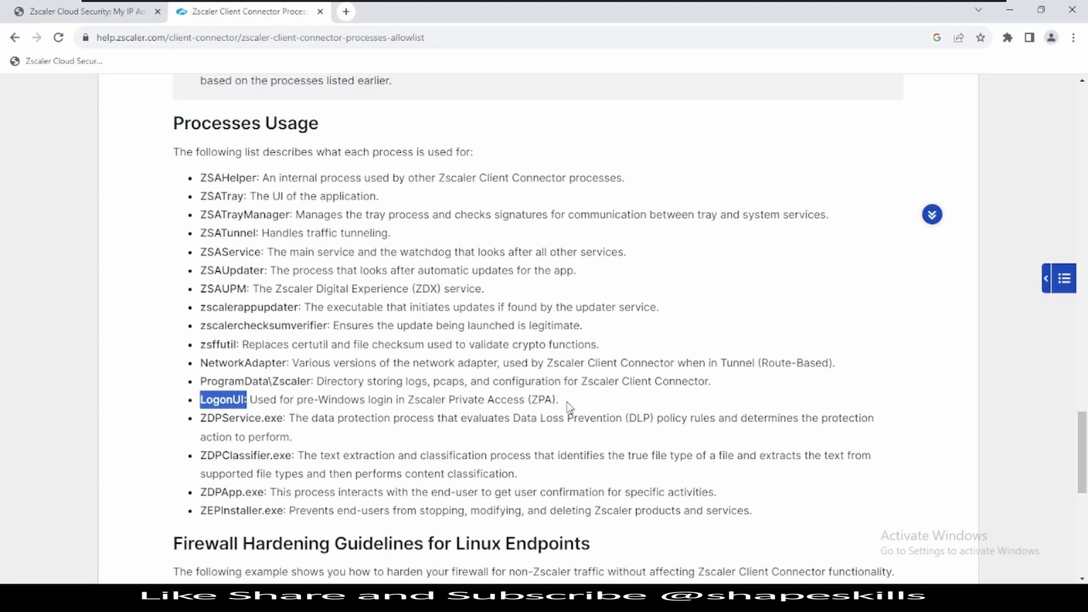
left_click_drag(561, 401, 425, 403)
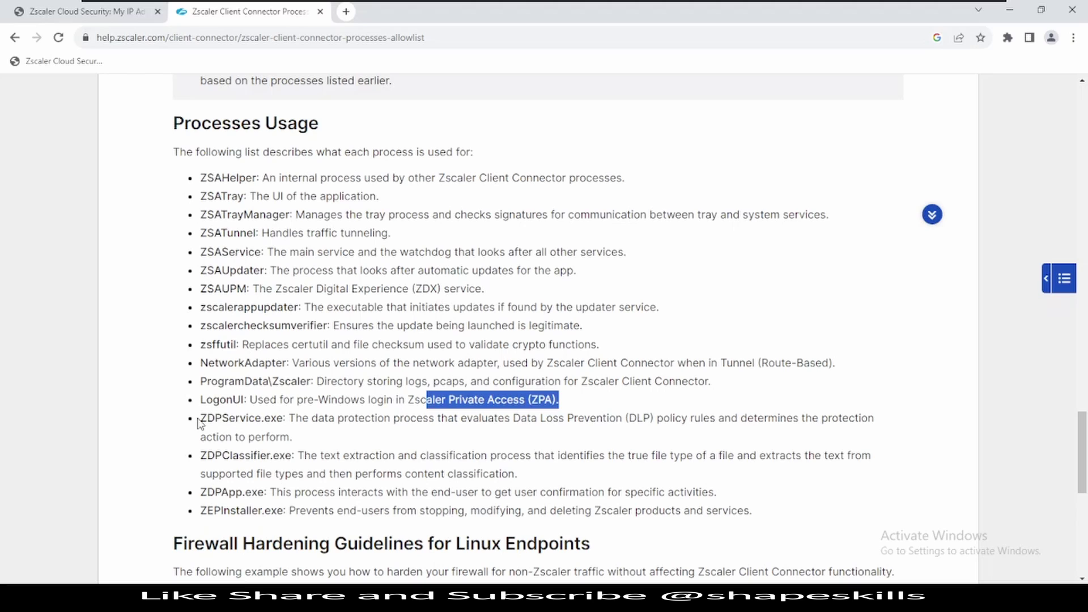
left_click_drag(200, 418, 242, 456)
left_click_drag(488, 419, 656, 433)
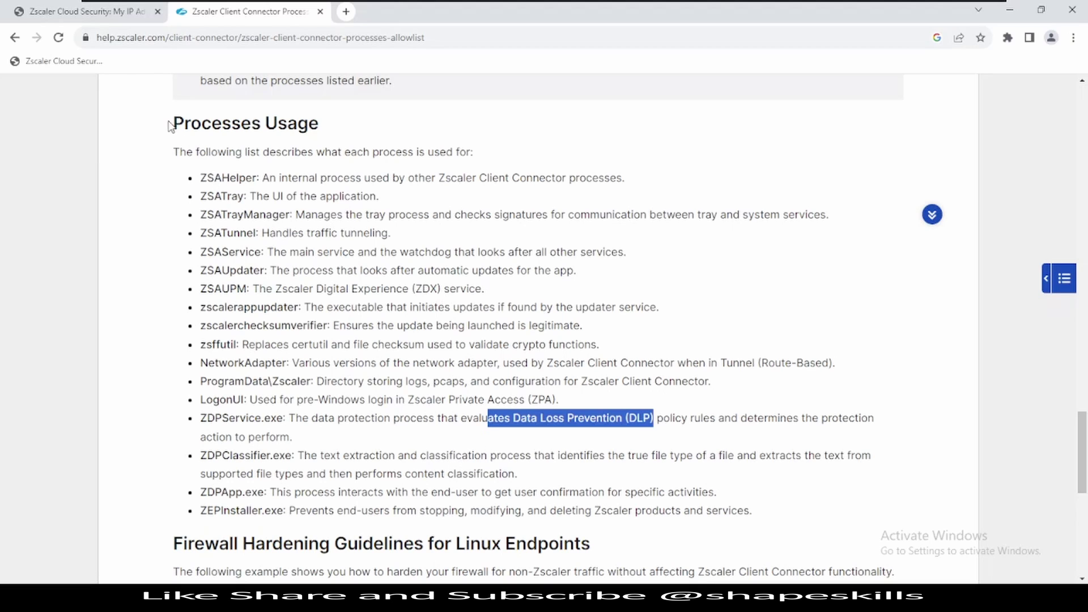
left_click_drag(173, 124, 751, 520)
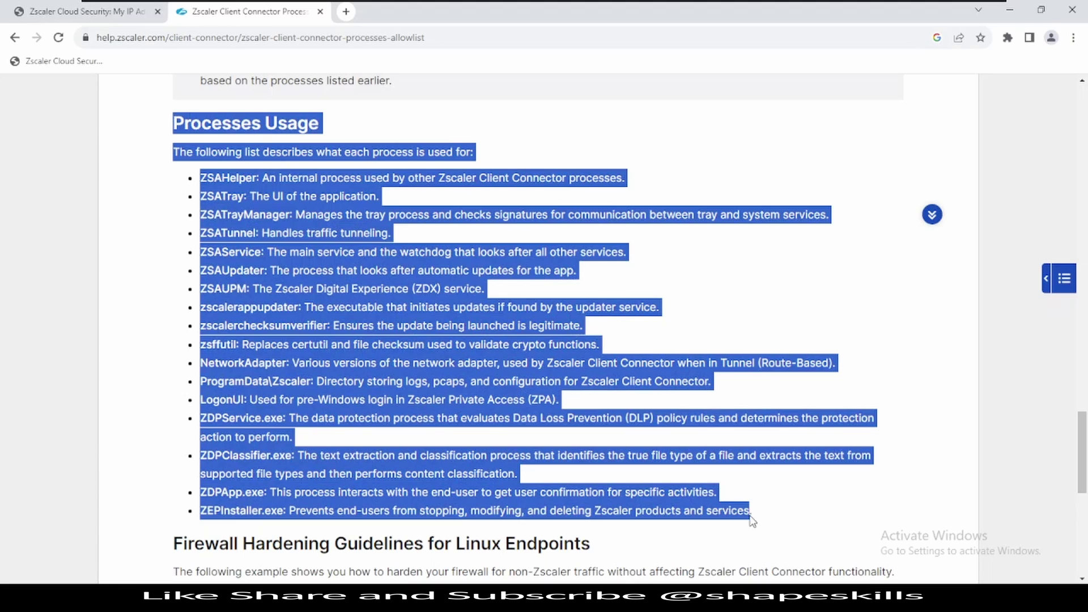
left_click(774, 518)
- Return to the start of the article and examine its web address, title and introductory allowlist recommendations
scroll(360, 250, "up", 15)
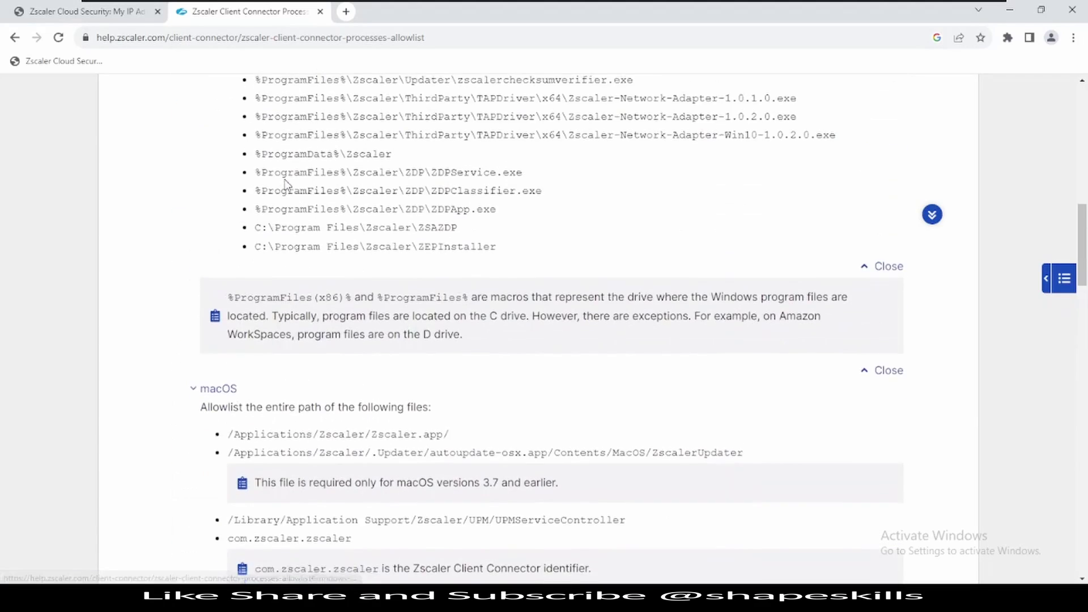
scroll(267, 179, "up", 7)
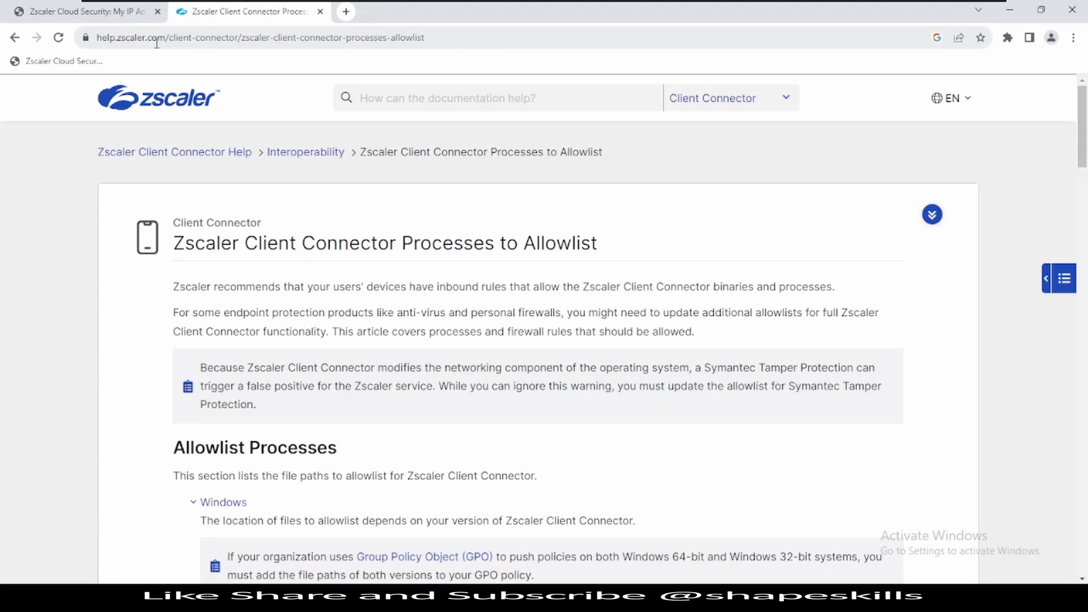
left_click_drag(157, 44, 94, 40)
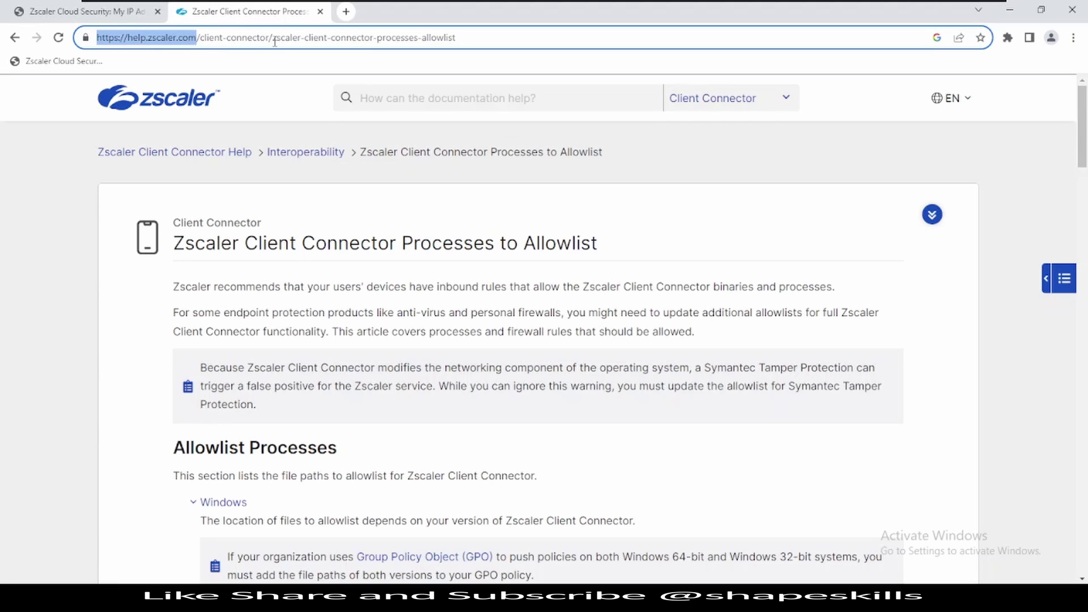
left_click_drag(624, 247, 176, 244)
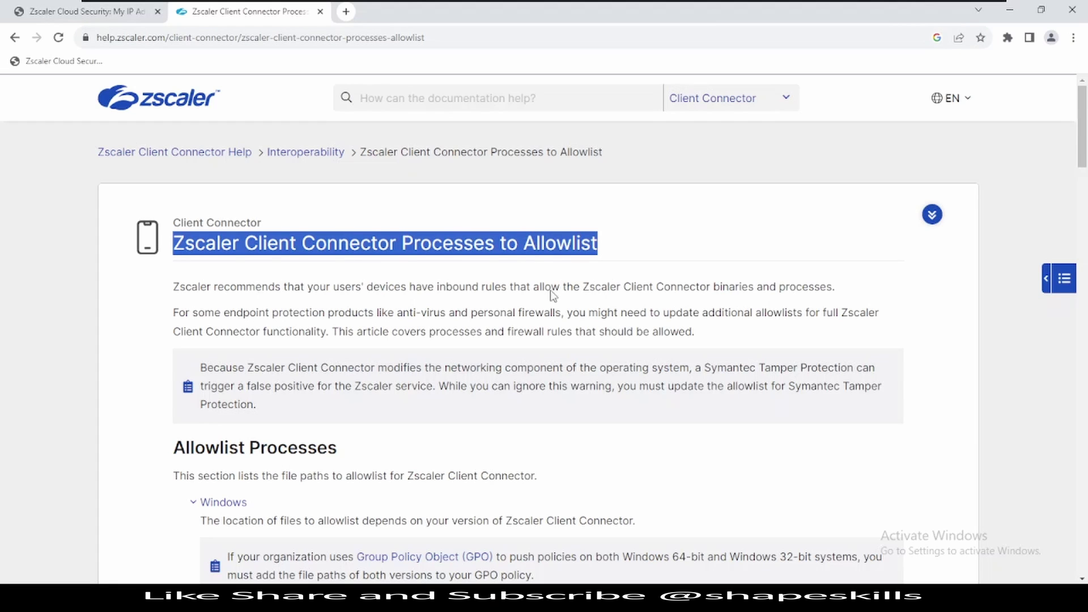
left_click(691, 330)
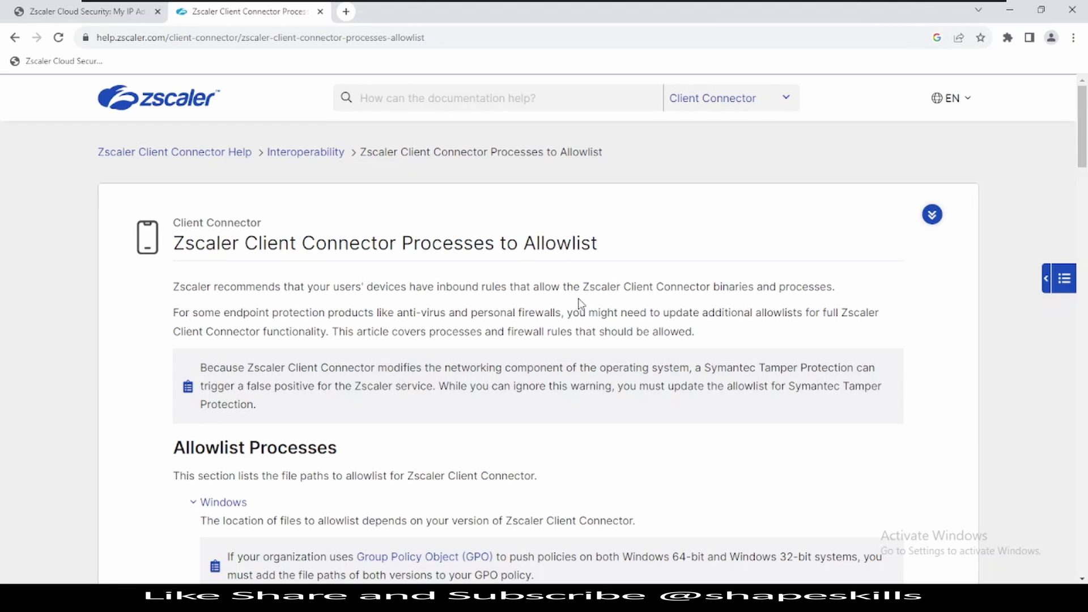
scroll(566, 300, "down", 3)
scroll(536, 292, "up", 3)
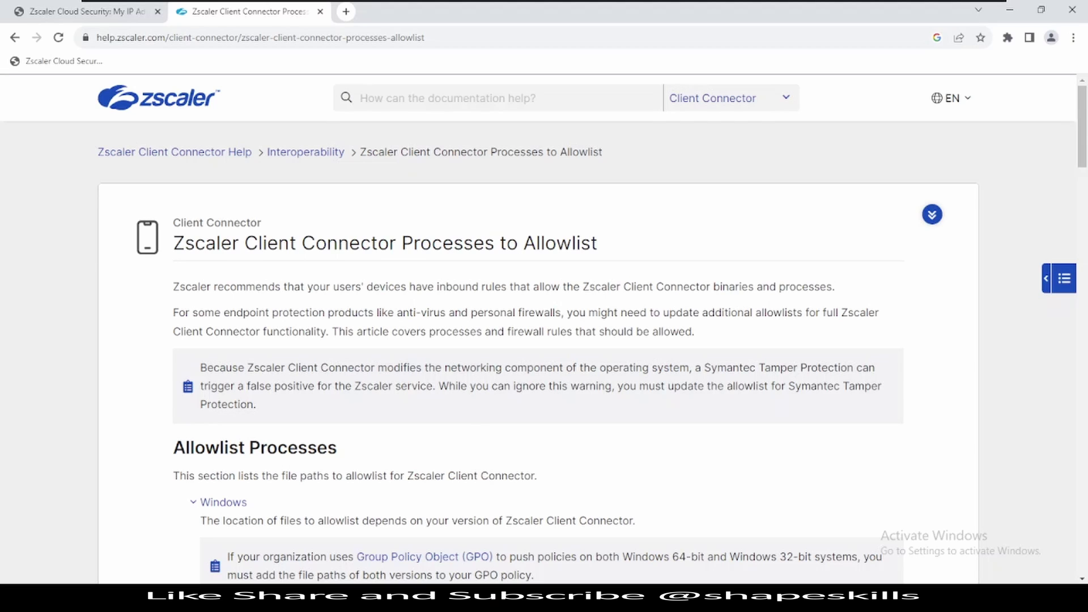
- Switch to Notepad++ and highlight the line "What is Endpoint FW/AV Error" in the Endpoint FWAV Error notes
key("alt+Tab")
left_click(313, 284)
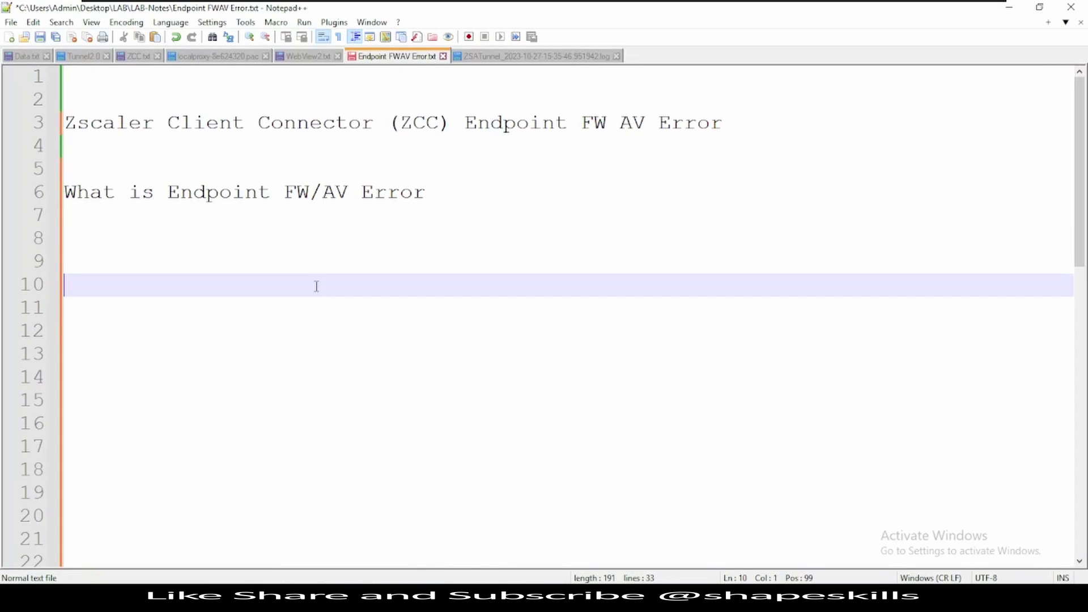
left_click_drag(433, 219, 57, 189)
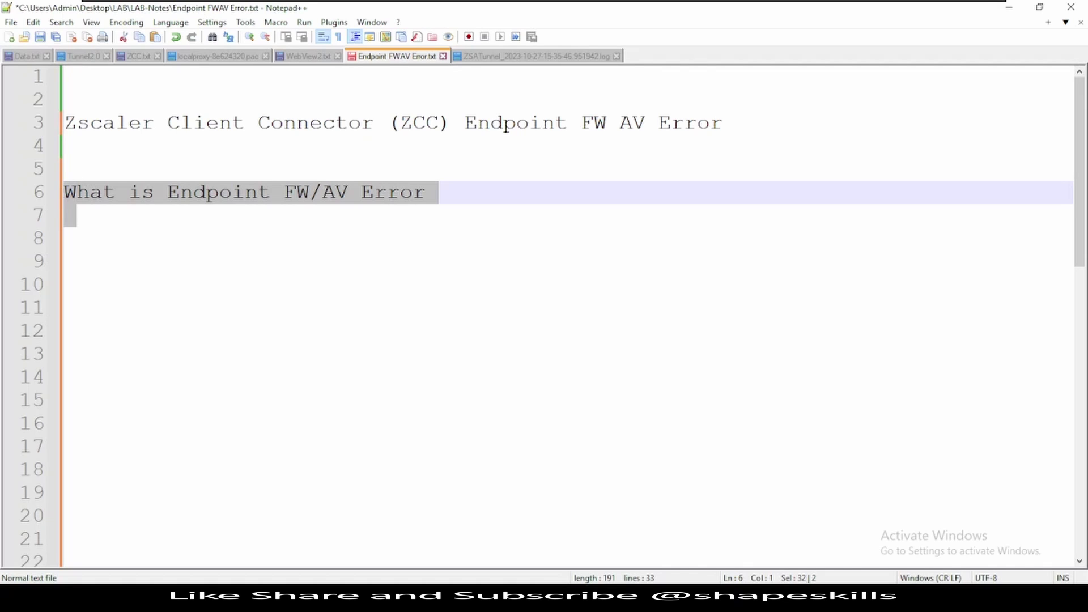
left_click(561, 60)
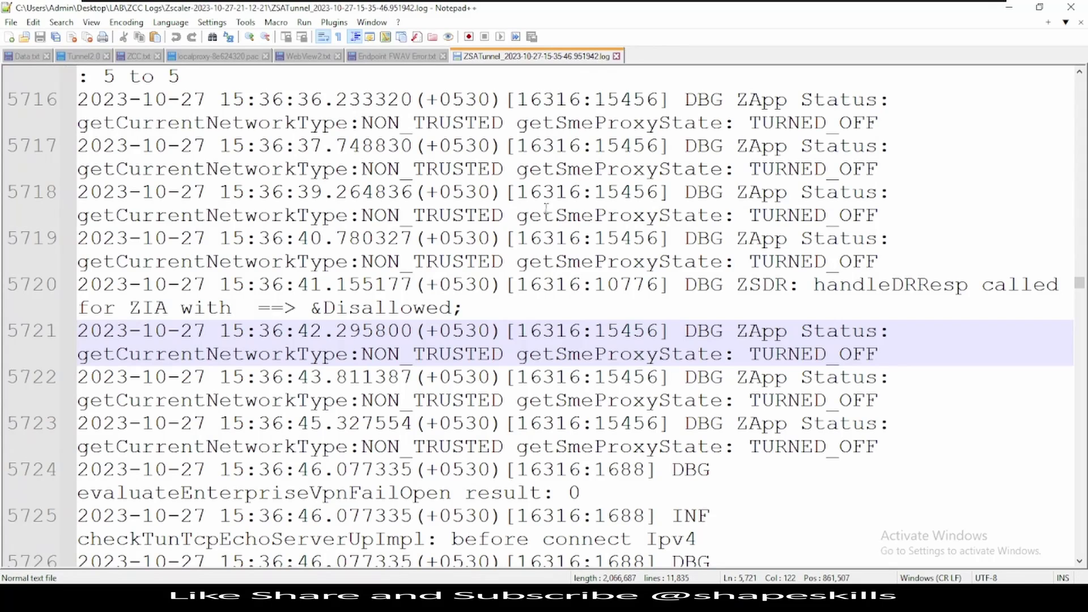
left_click(543, 215)
scroll(480, 215, "up", 5)
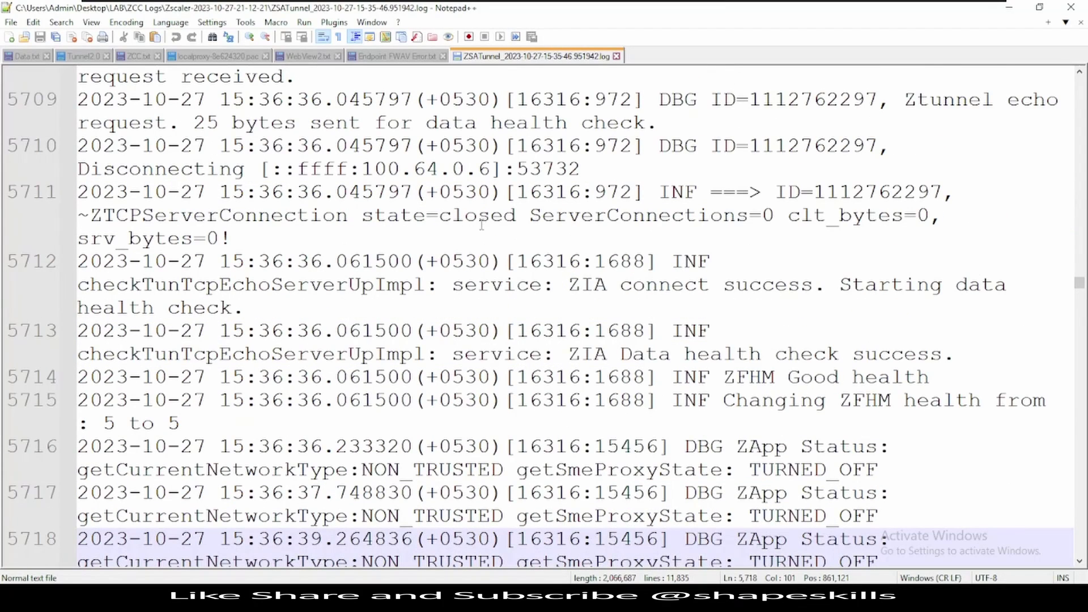
key("ctrl+f")
type("echo")
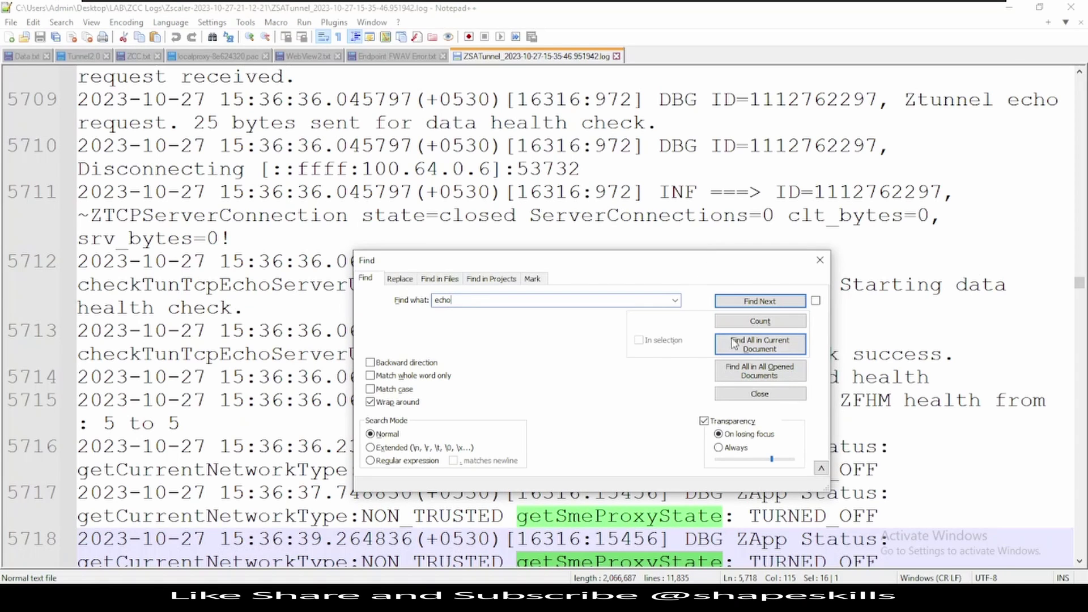
left_click(760, 343)
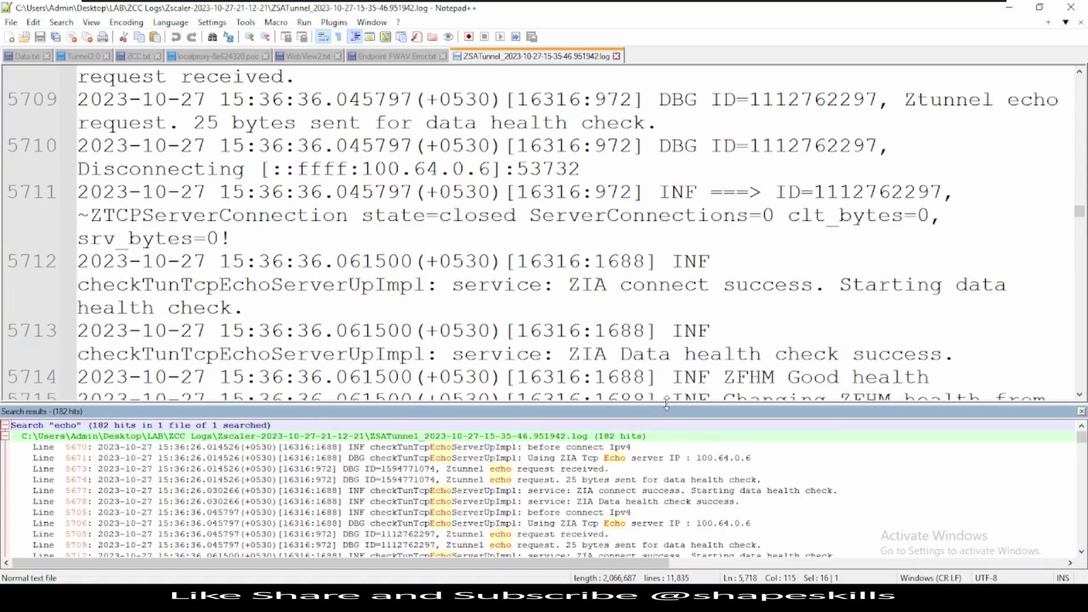
- Enlarge the search results and compare the timestamps of successive echo health check entries
left_click_drag(663, 406, 664, 186)
scroll(517, 316, "down", 18)
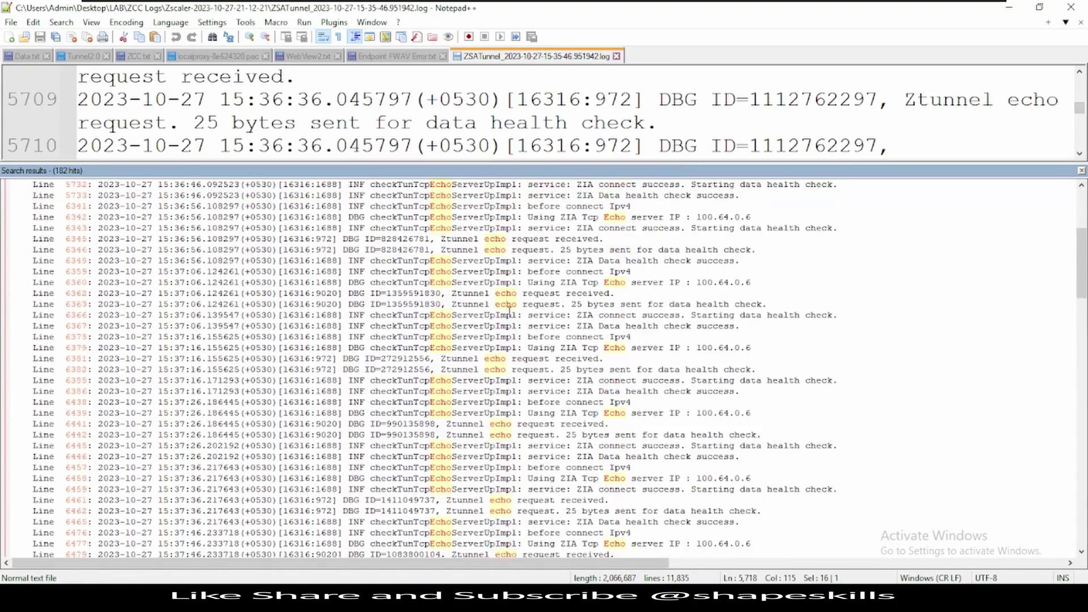
scroll(518, 320, "up", 5)
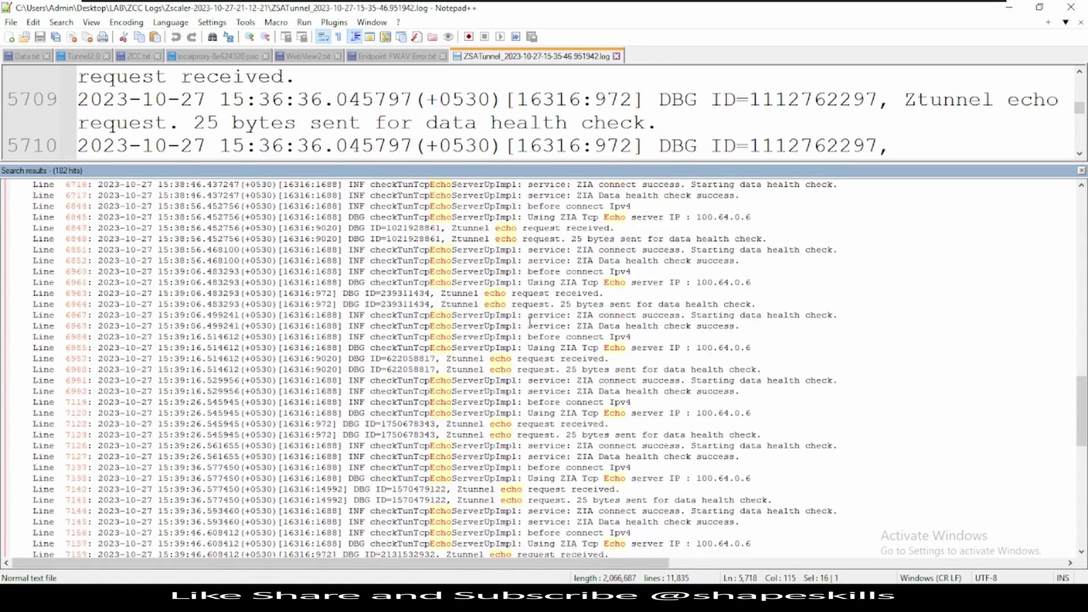
scroll(529, 327, "up", 13)
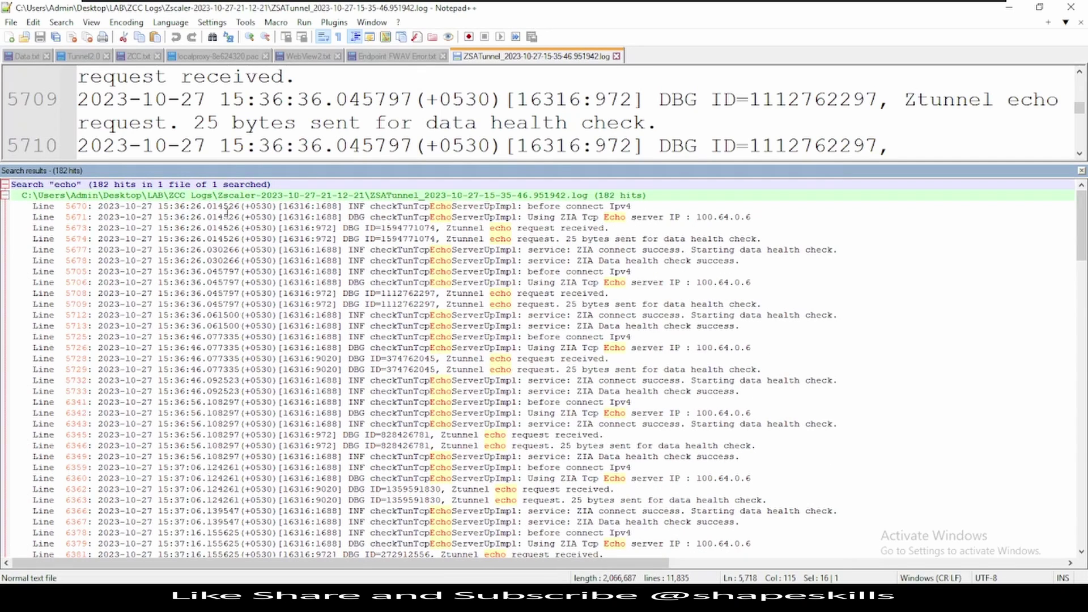
left_click(206, 271)
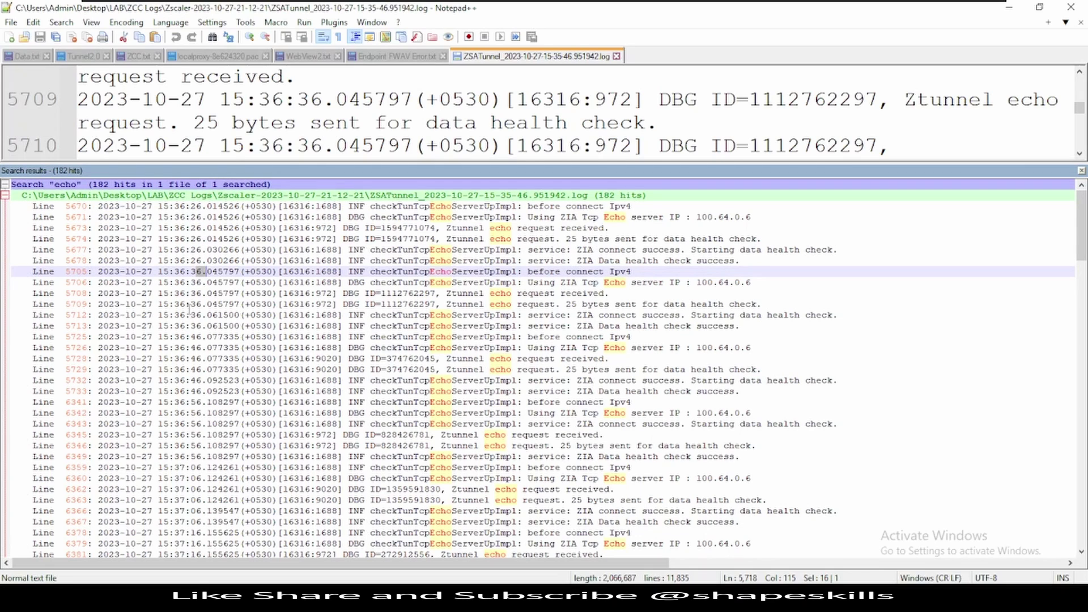
left_click(192, 370)
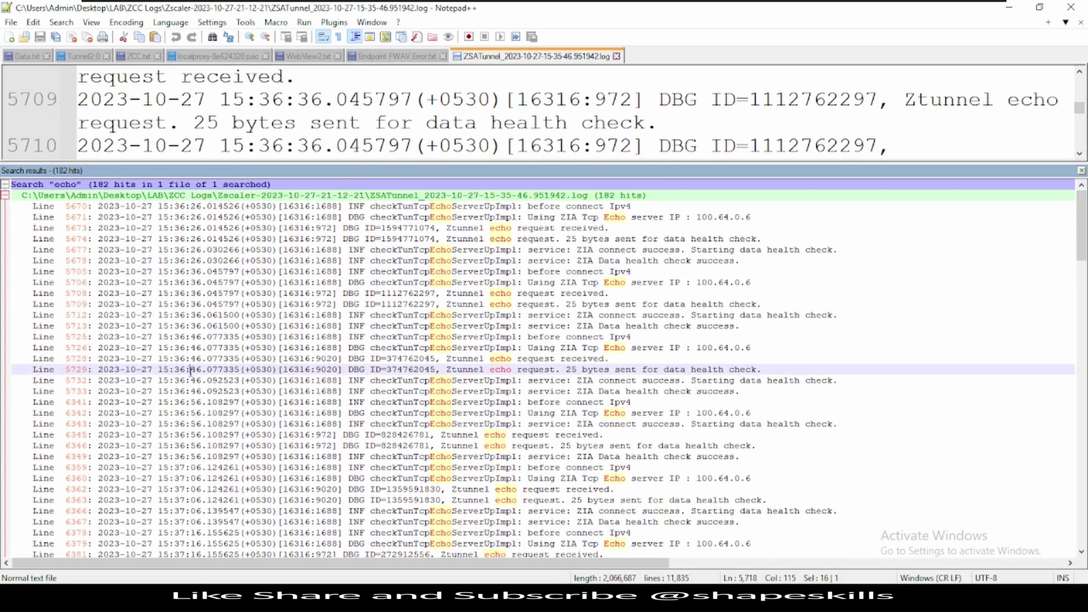
left_click(193, 488)
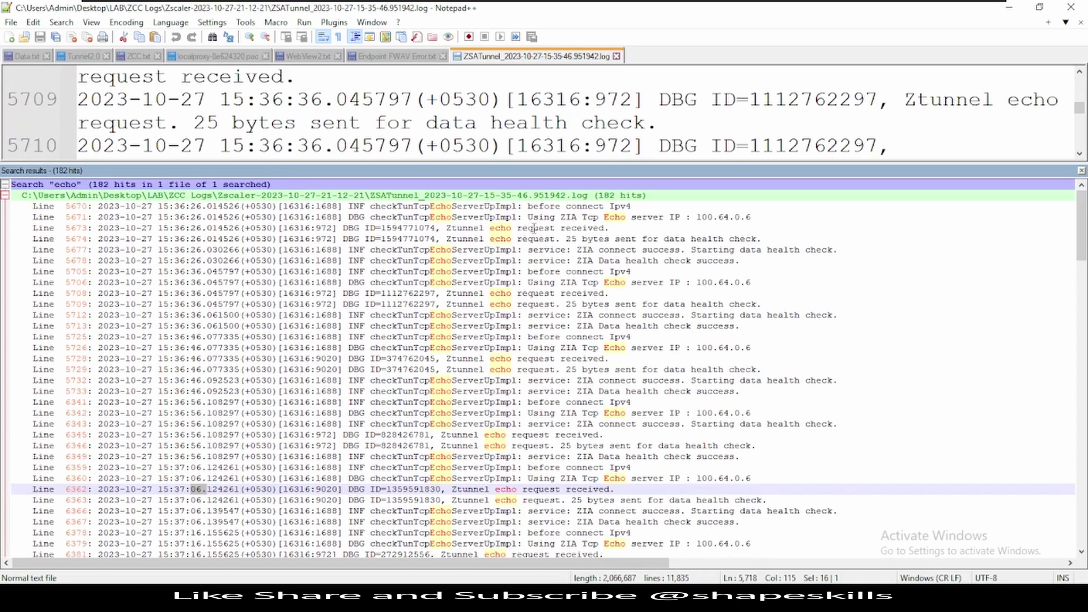
- Examine the ZIA Tcp Echo server IP and Ztunnel echo request entries, then check timestamps further down the results
left_click_drag(528, 220, 756, 219)
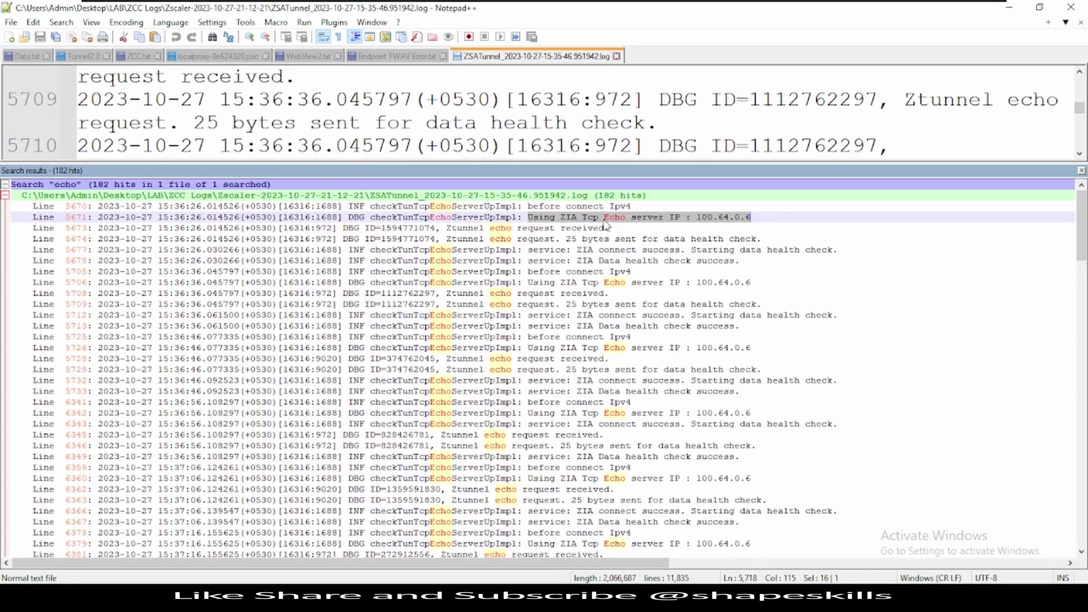
left_click_drag(447, 228, 609, 229)
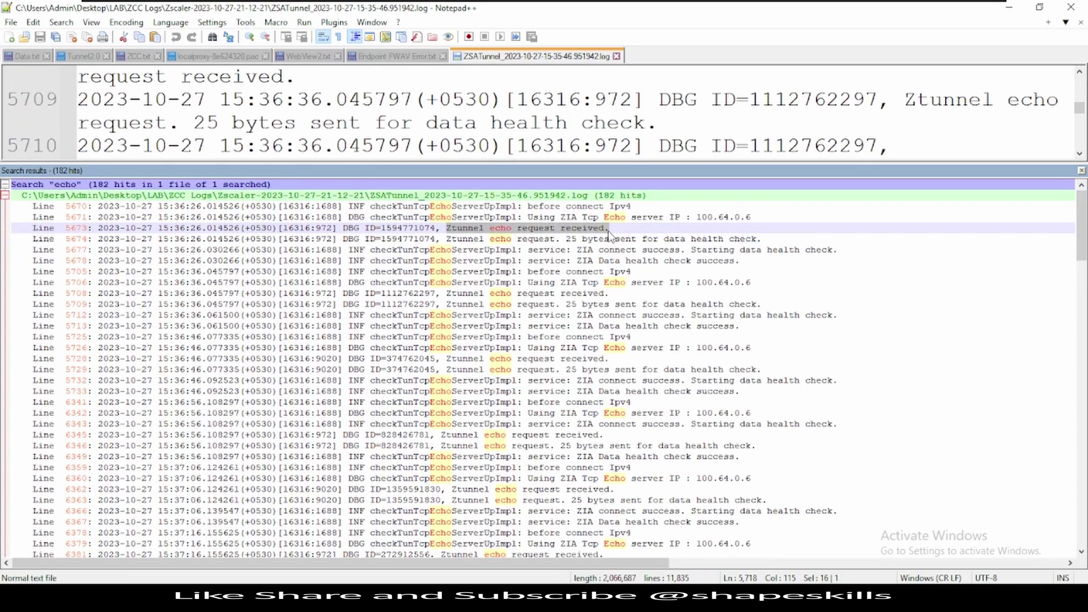
scroll(547, 294, "down", 7)
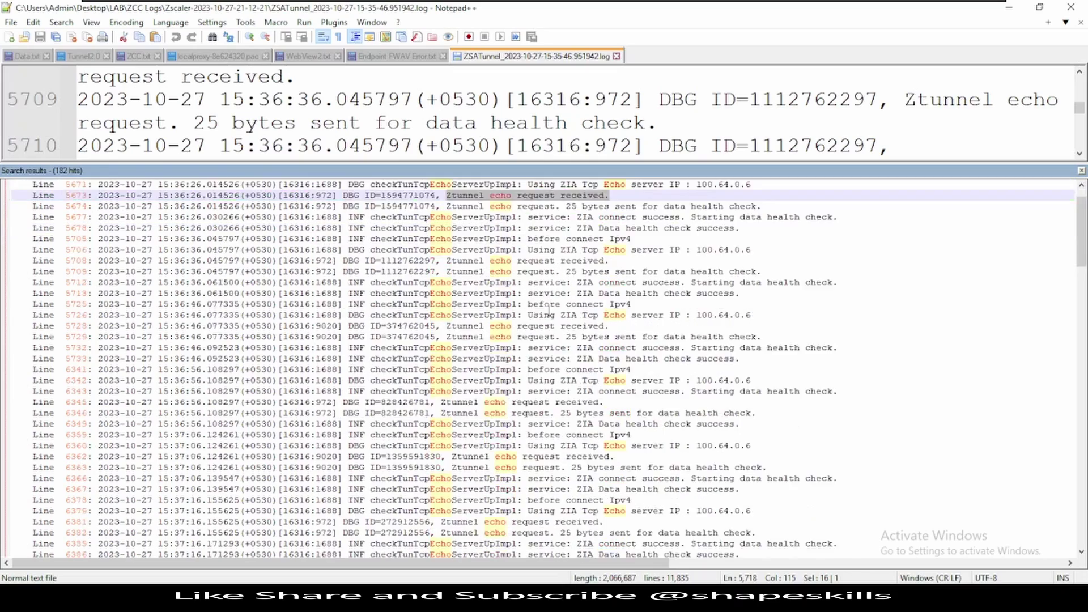
scroll(549, 311, "down", 16)
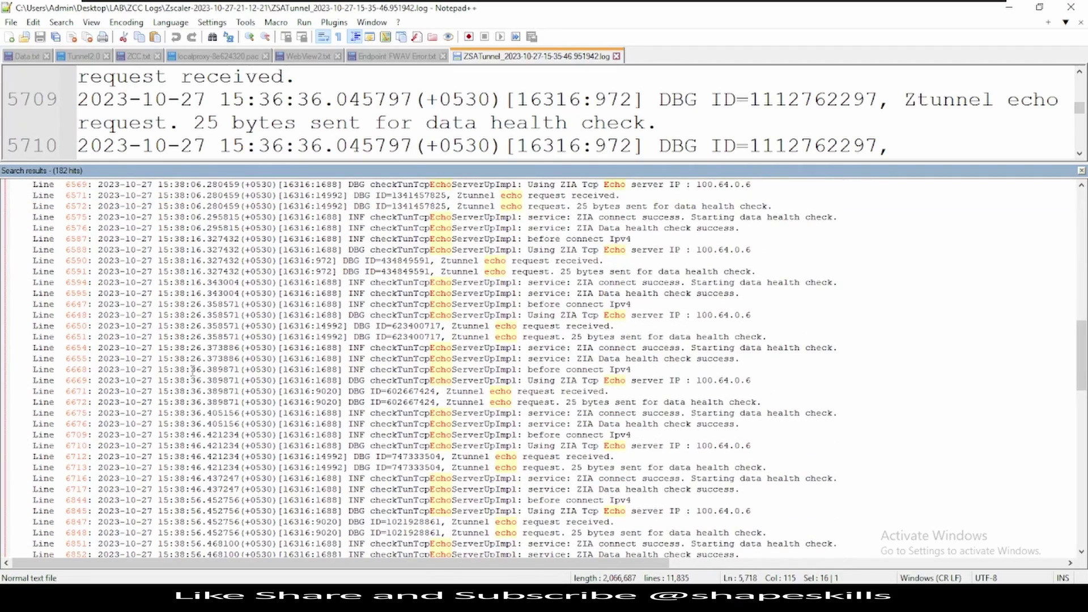
left_click(196, 370)
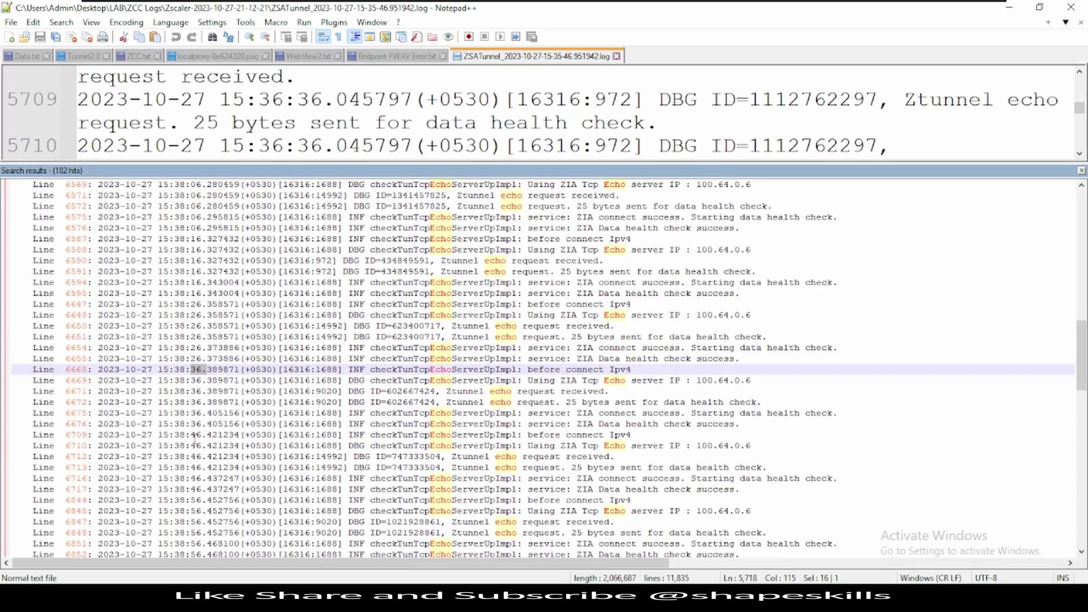
- Check the timestamp of the 15:38:46 echo health check entry, then return to the first echo results
left_click(195, 435)
scroll(195, 435, "down", 2)
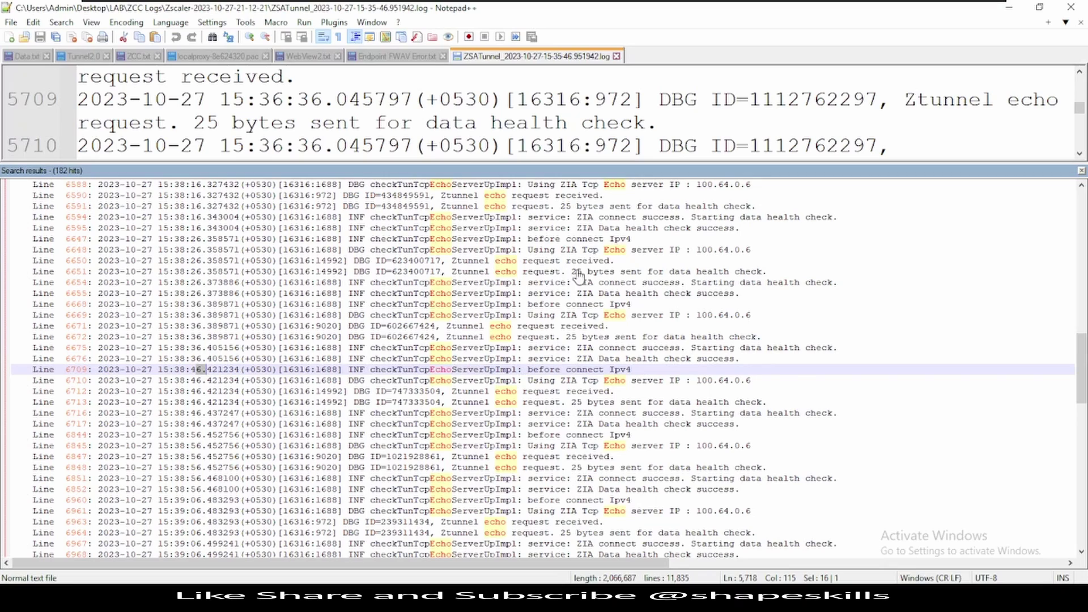
scroll(510, 295, "up", 9)
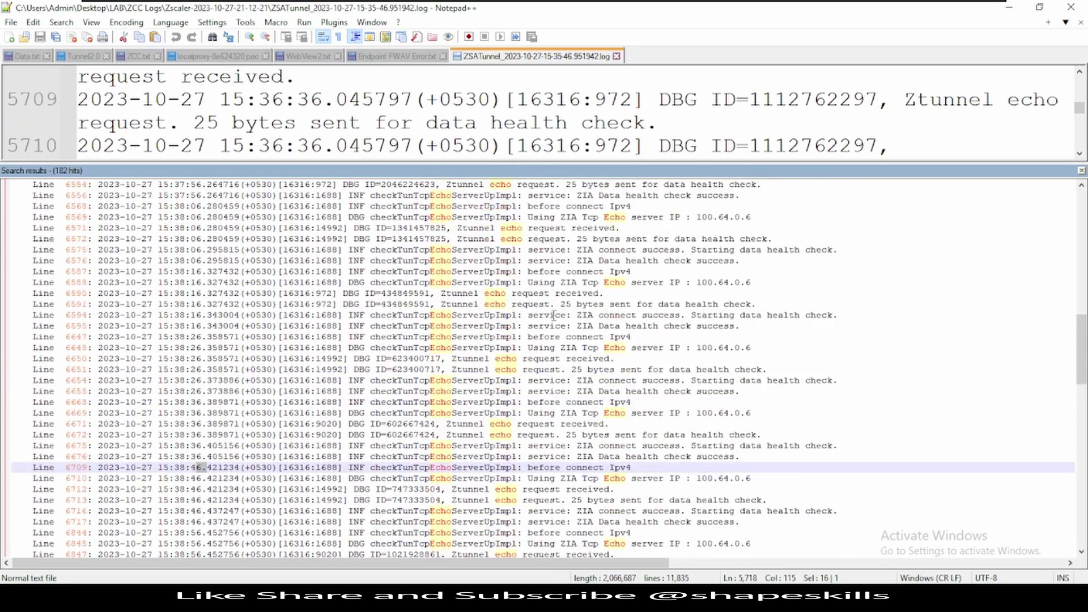
scroll(510, 294, "up", 13)
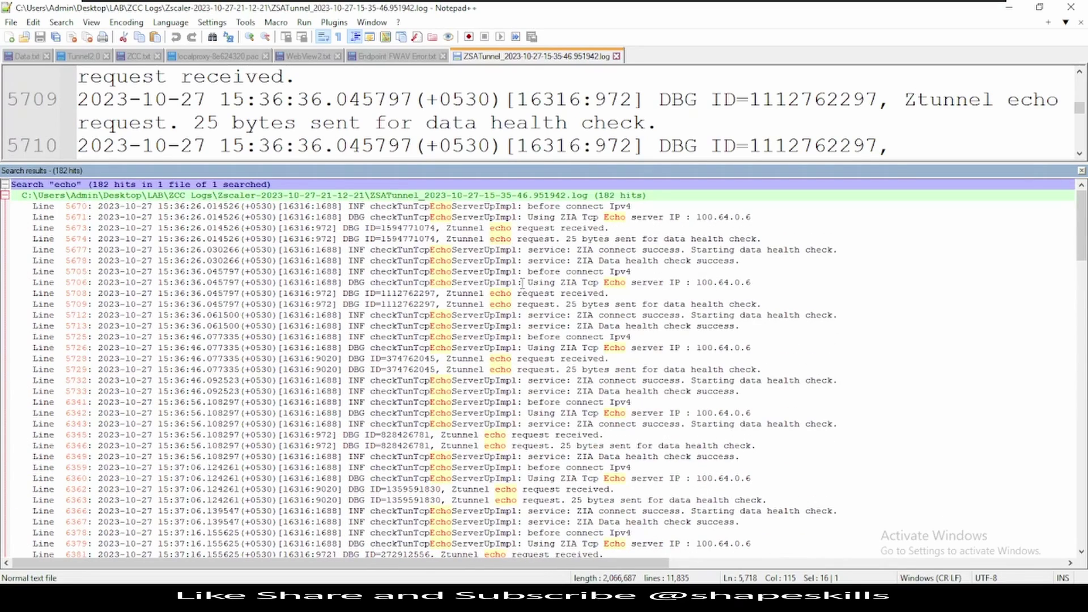
double_click(406, 229)
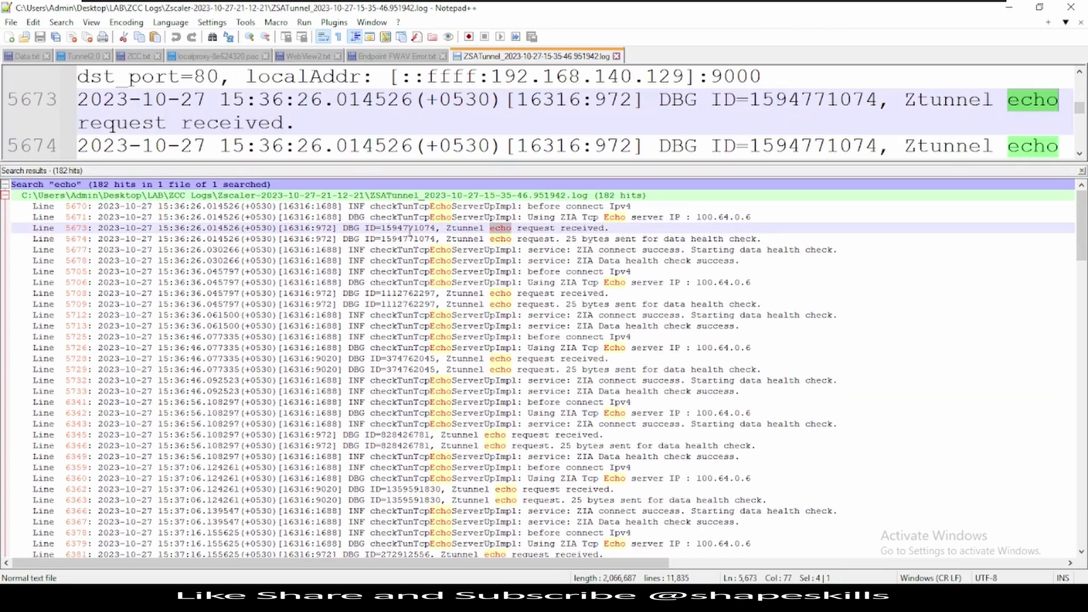
double_click(800, 107)
key("ctrl+f")
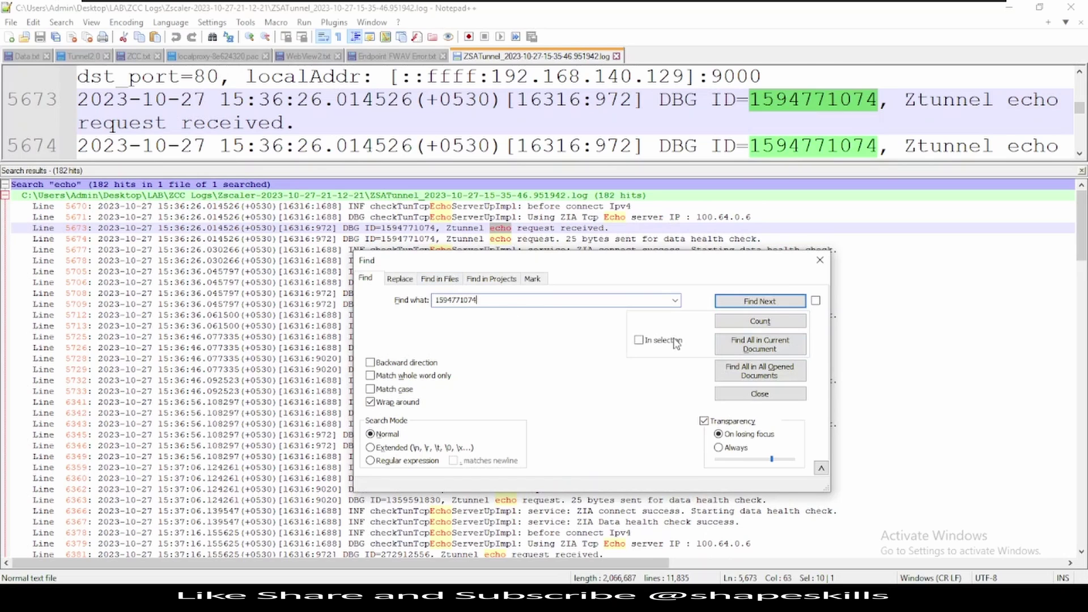
left_click(740, 344)
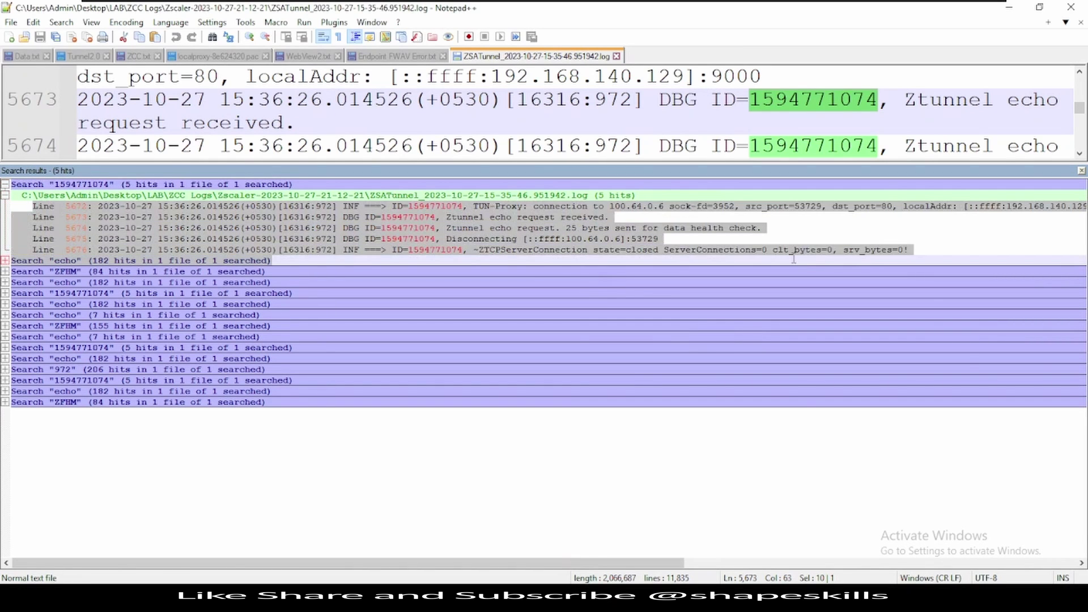
- Highlight the destination IP 100.64.0.6 and dst_port=80 in the TUN-Proxy connection entry of the ID results
left_click(697, 234)
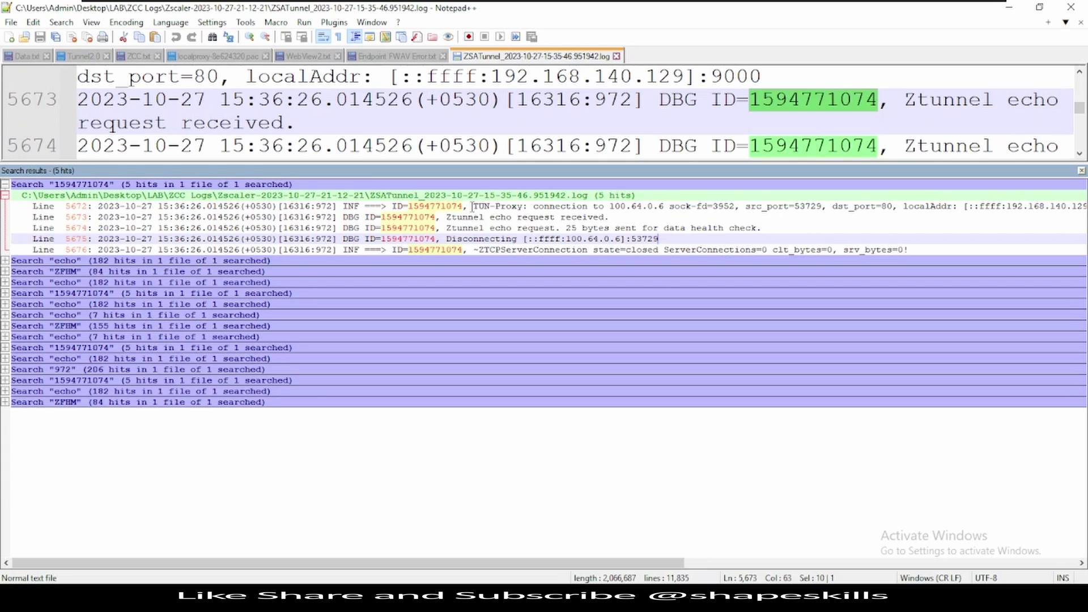
left_click_drag(474, 206, 608, 217)
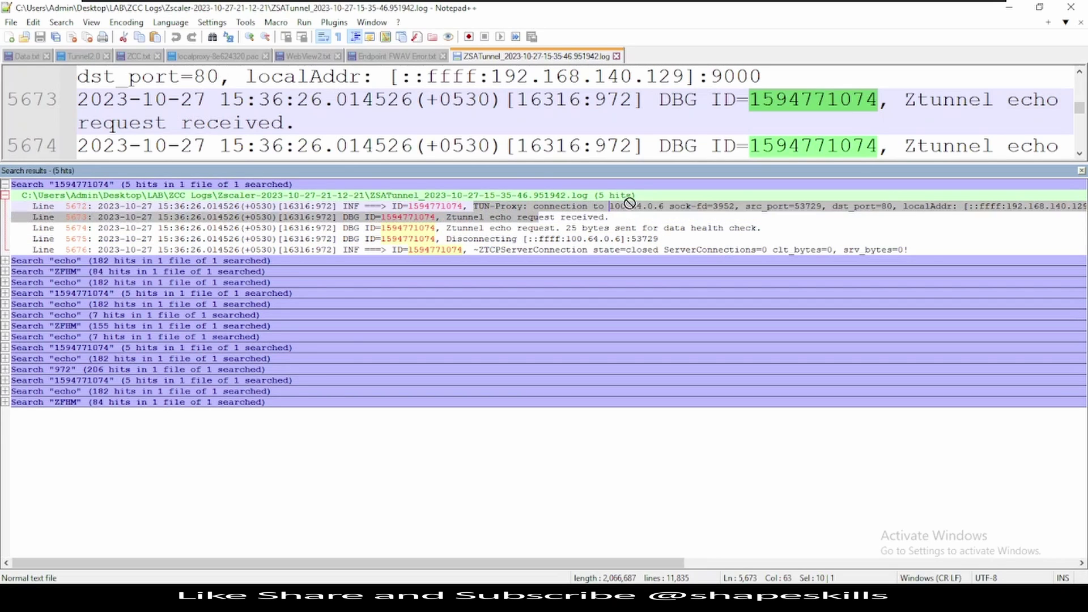
left_click(659, 206)
left_click_drag(663, 207, 610, 208)
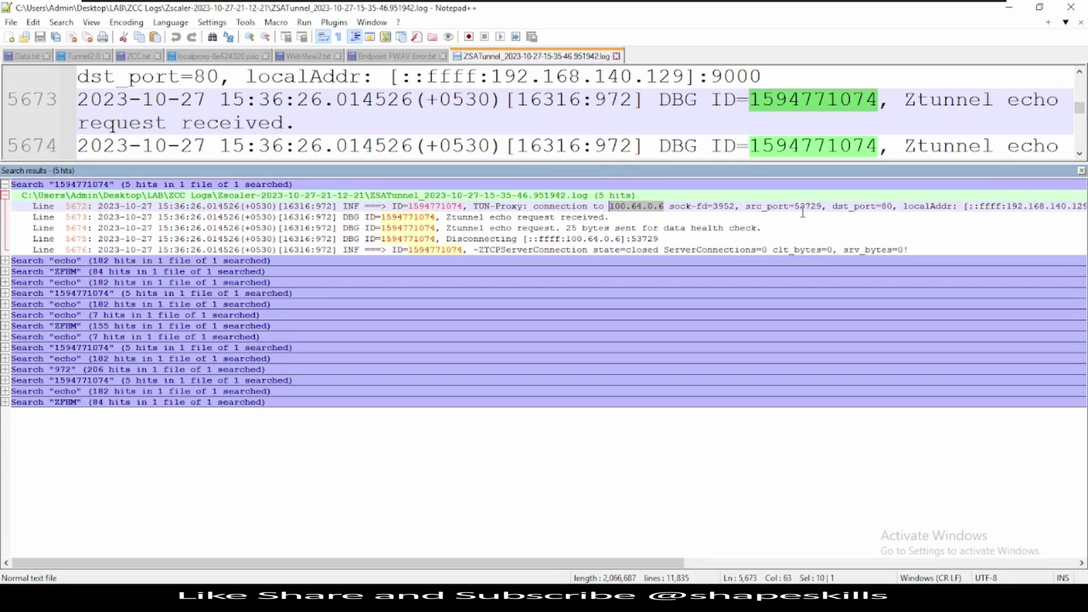
left_click_drag(831, 206, 898, 208)
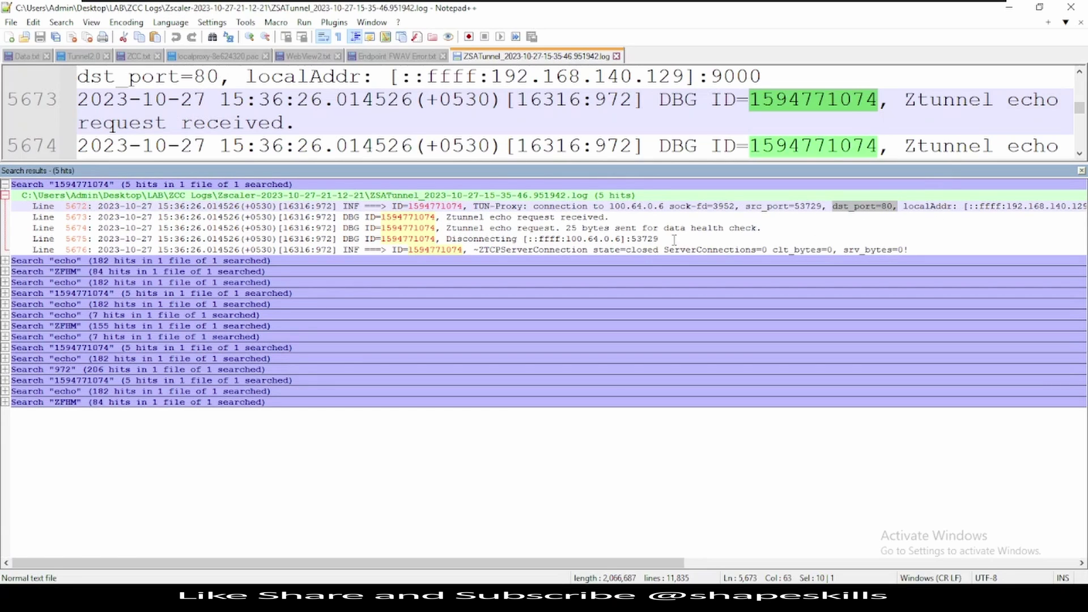
- Highlight the local address 192.168.140.129 in the same TUN-Proxy entry and return to the start of the lines
left_click_drag(610, 557, 735, 558)
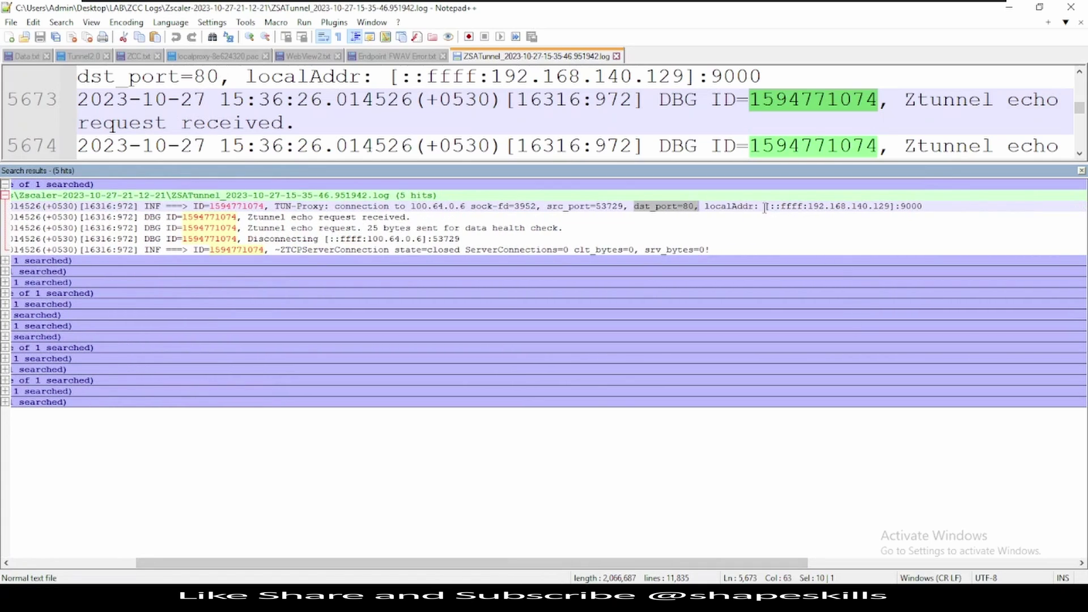
left_click_drag(765, 208, 889, 209)
left_click(863, 207)
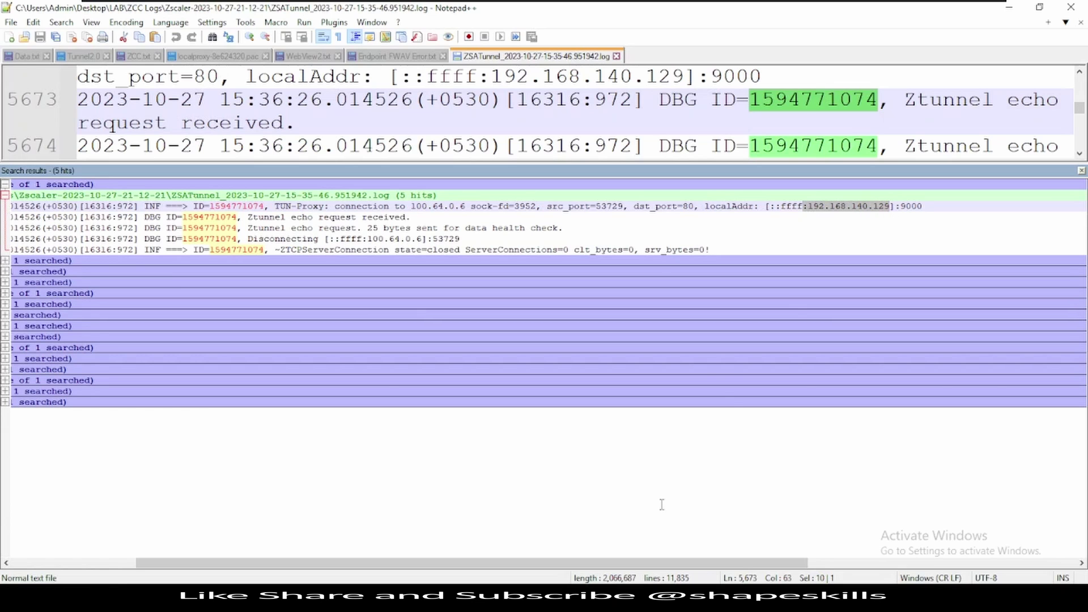
left_click_drag(649, 562, 517, 238)
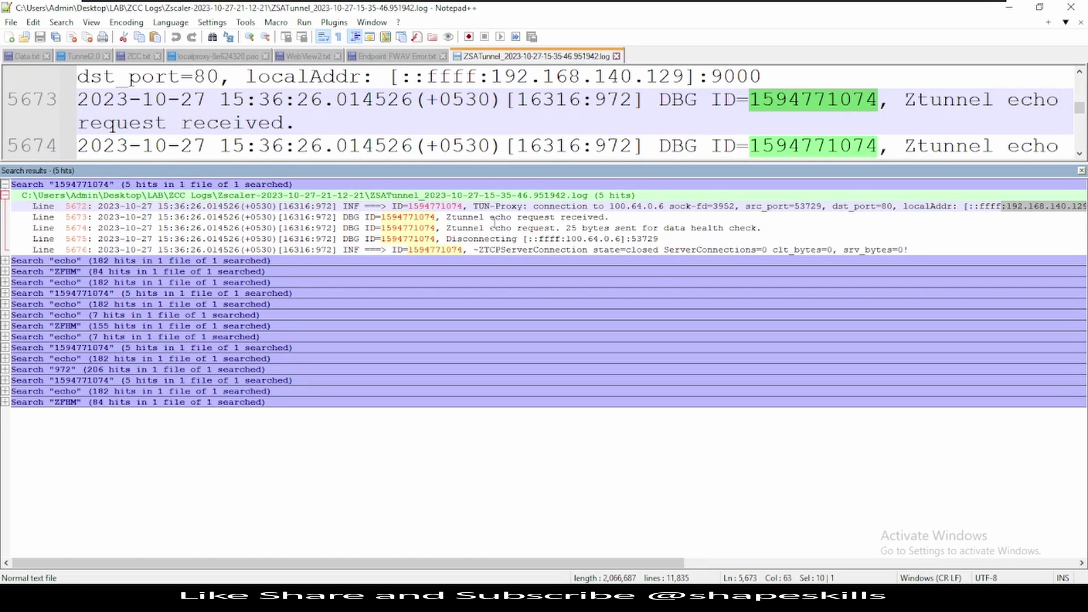
- Compare the entry's local address with its destination and highlight the echo server IP 100.64.0.6 again
left_click(991, 215)
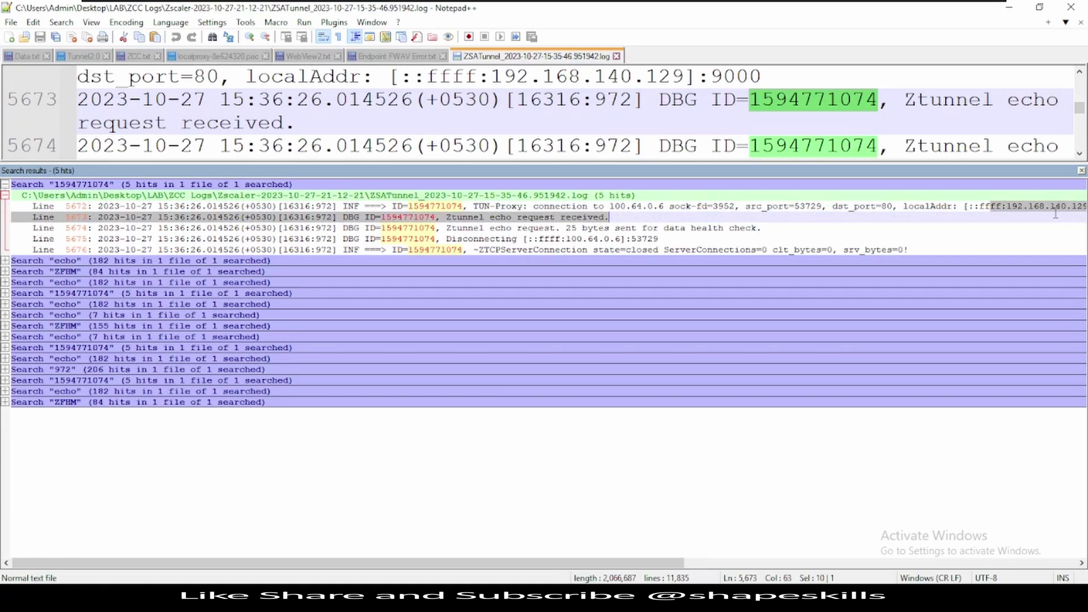
left_click_drag(611, 206, 666, 206)
left_click(669, 206)
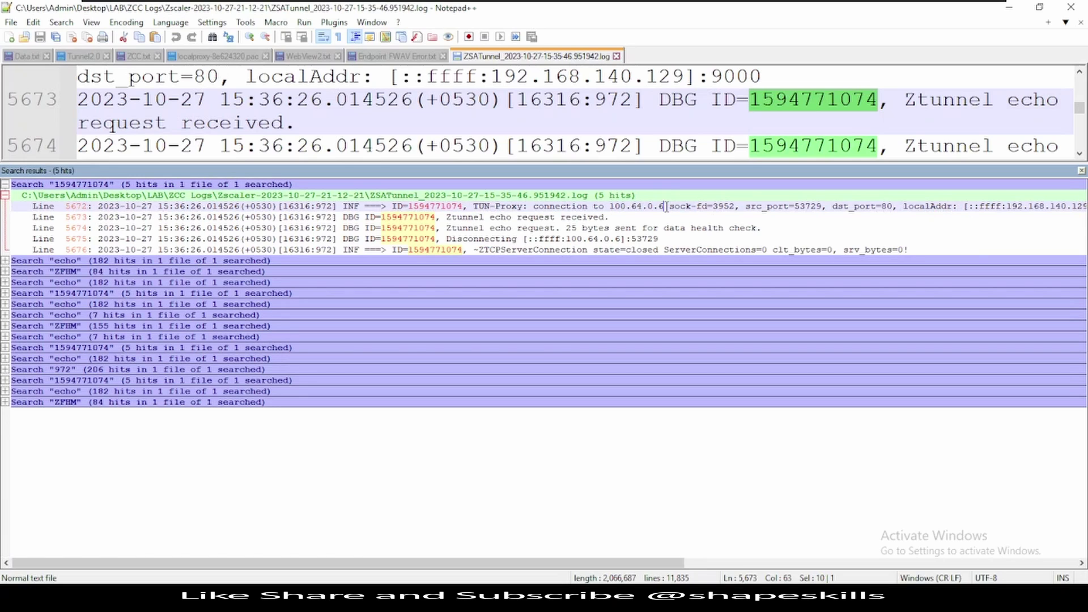
left_click_drag(666, 205, 610, 206)
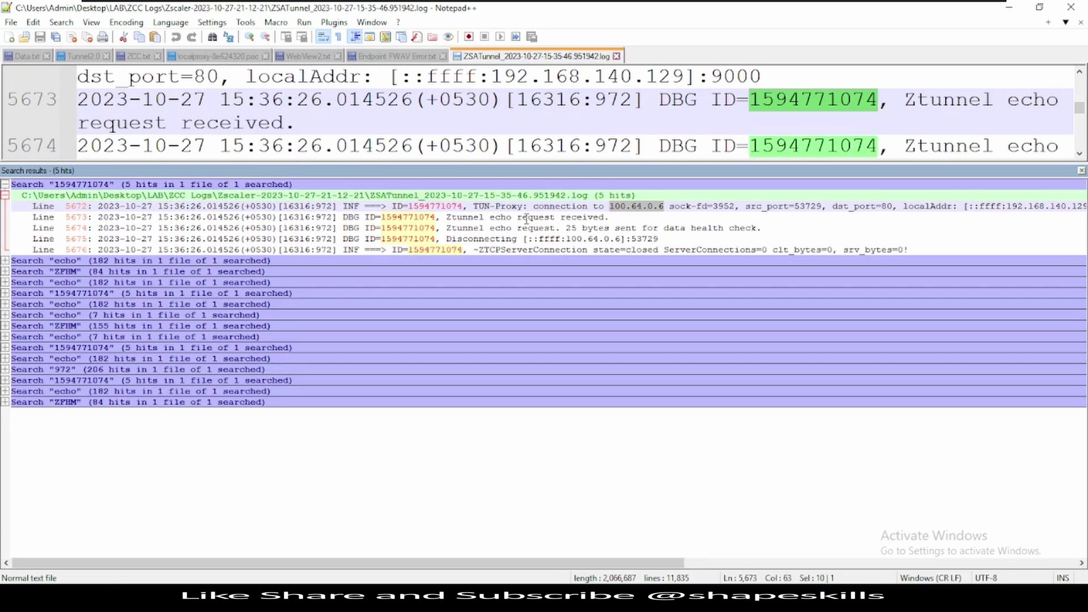
- Highlight the "Ztunnel echo request received" text and examine the entry for 25 bytes sent for data health check
left_click_drag(449, 217, 599, 218)
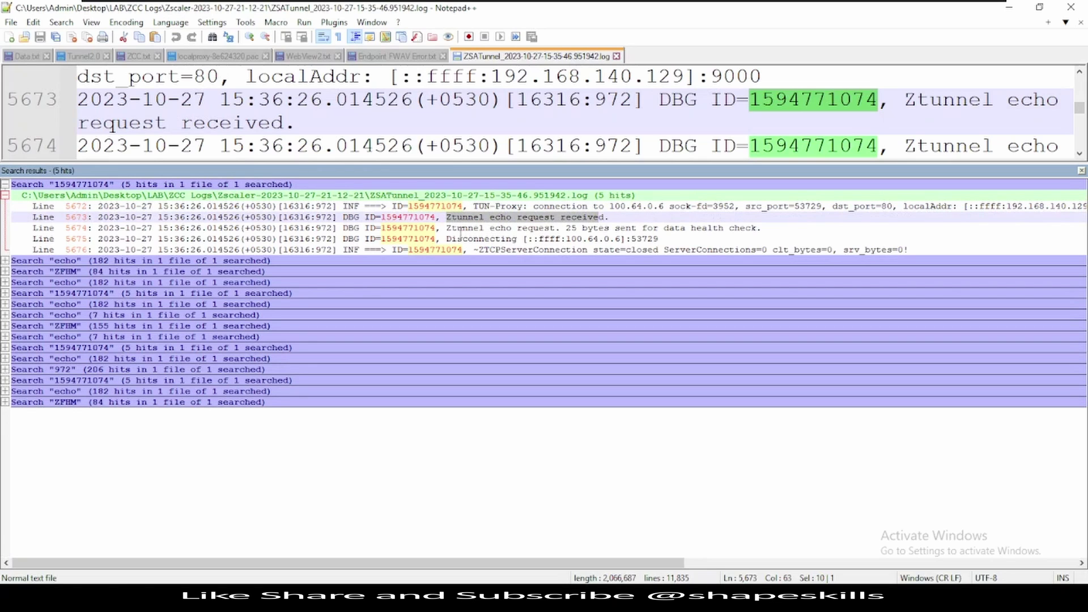
left_click_drag(449, 228, 725, 231)
left_click_drag(447, 227, 626, 229)
left_click(572, 228)
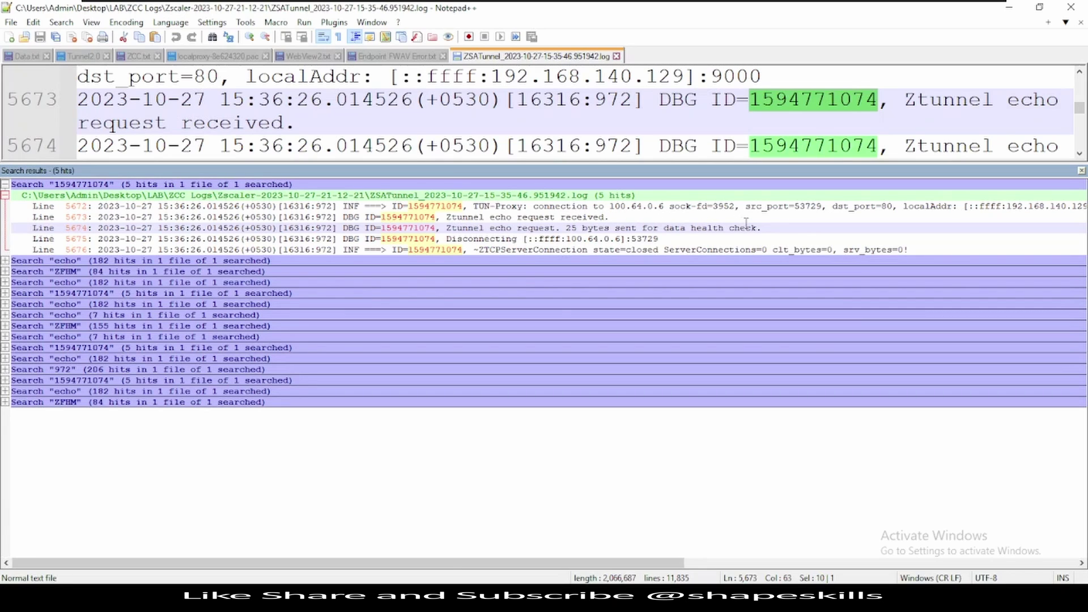
- Close the ID search results and find all occurrences of "ZFHM" in the current document
left_click(1081, 170)
double_click(625, 265)
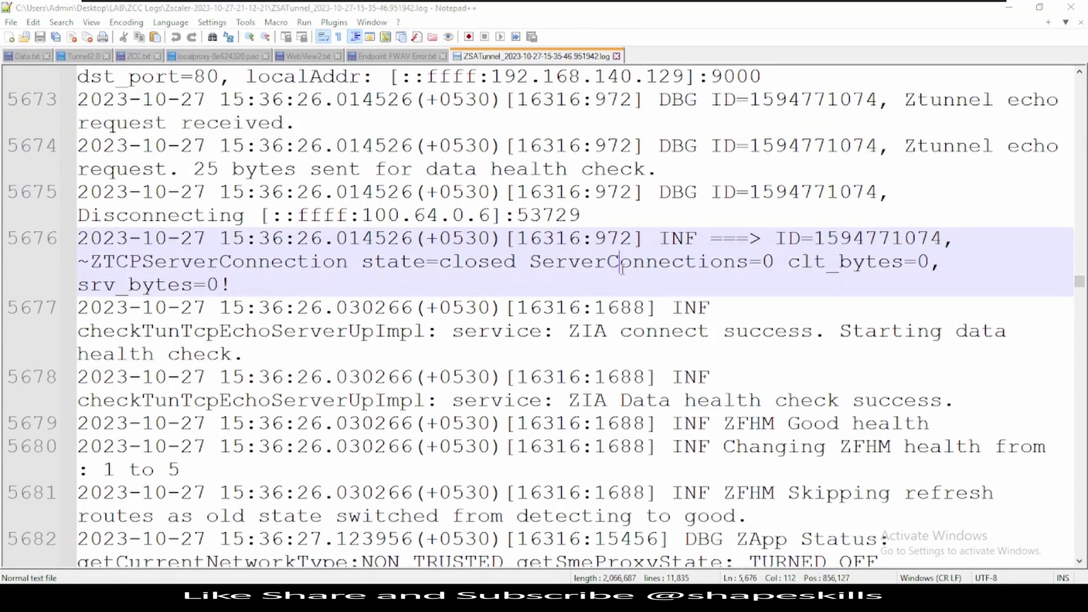
key("ctrl+f")
type("Z")
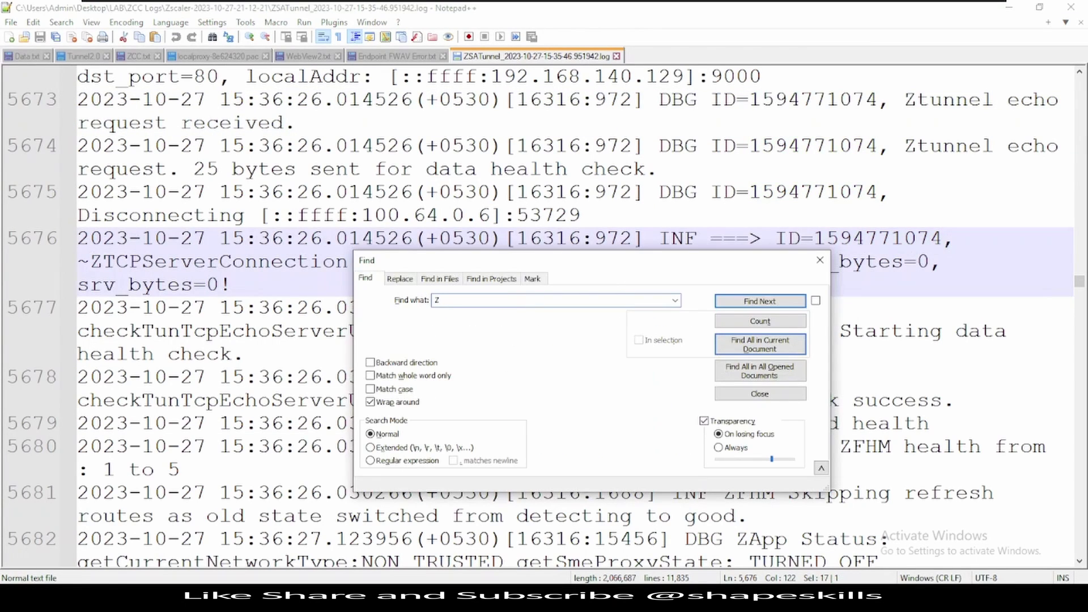
type("PHM")
double_click(554, 297)
key("BackSpace")
type("Z")
left_click_drag(457, 300, 424, 298)
left_click(759, 344)
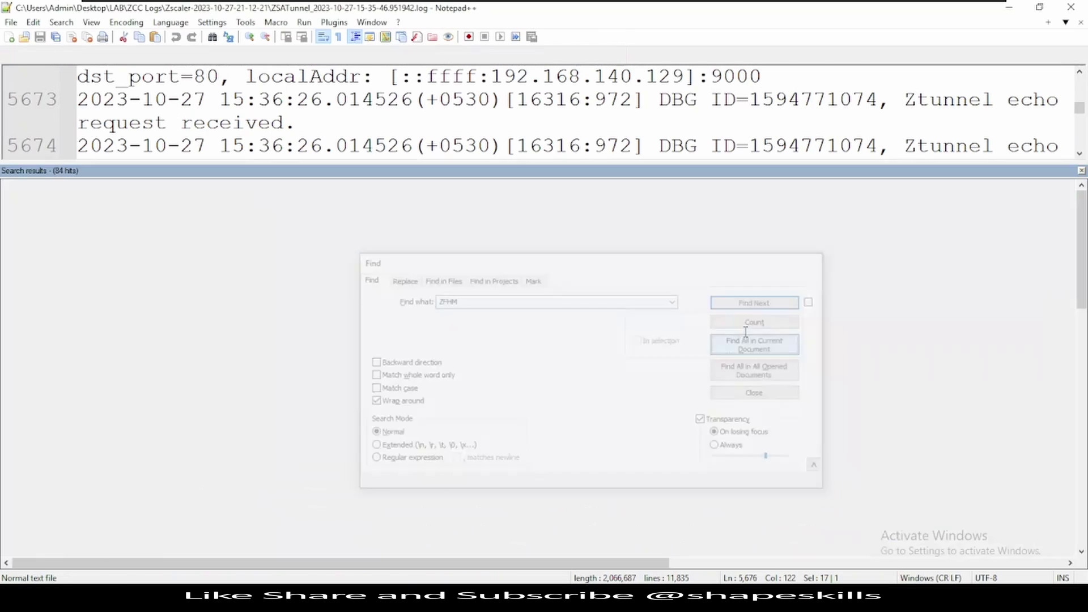
- Open the 15:36:36 "ZFHM Good health" entry in an enlarged log view and highlight it with the preceding data health check text
left_click_drag(305, 232, 528, 378)
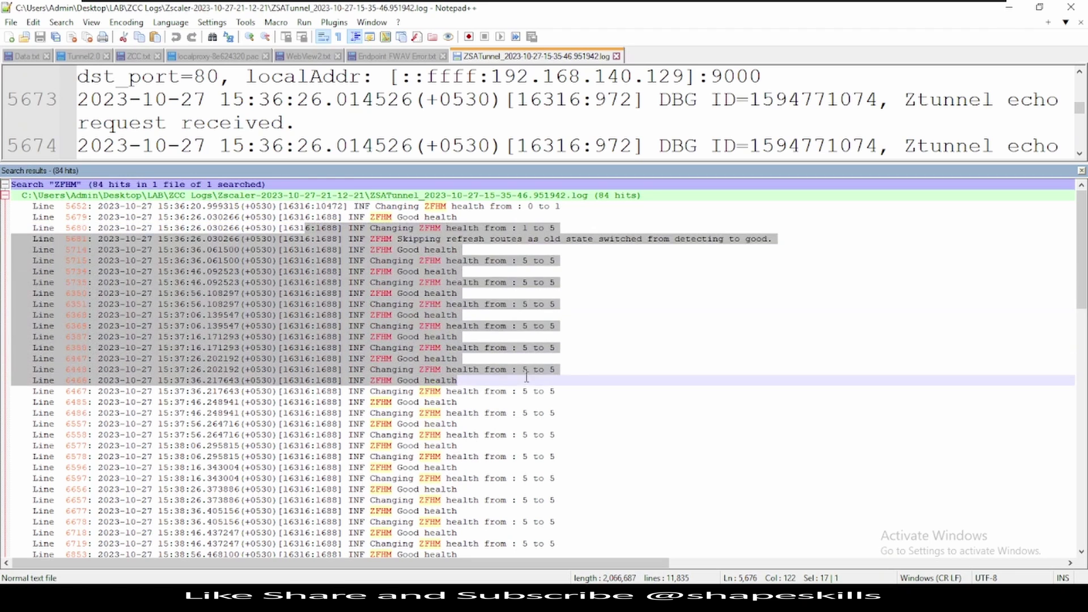
left_click(517, 372)
double_click(536, 251)
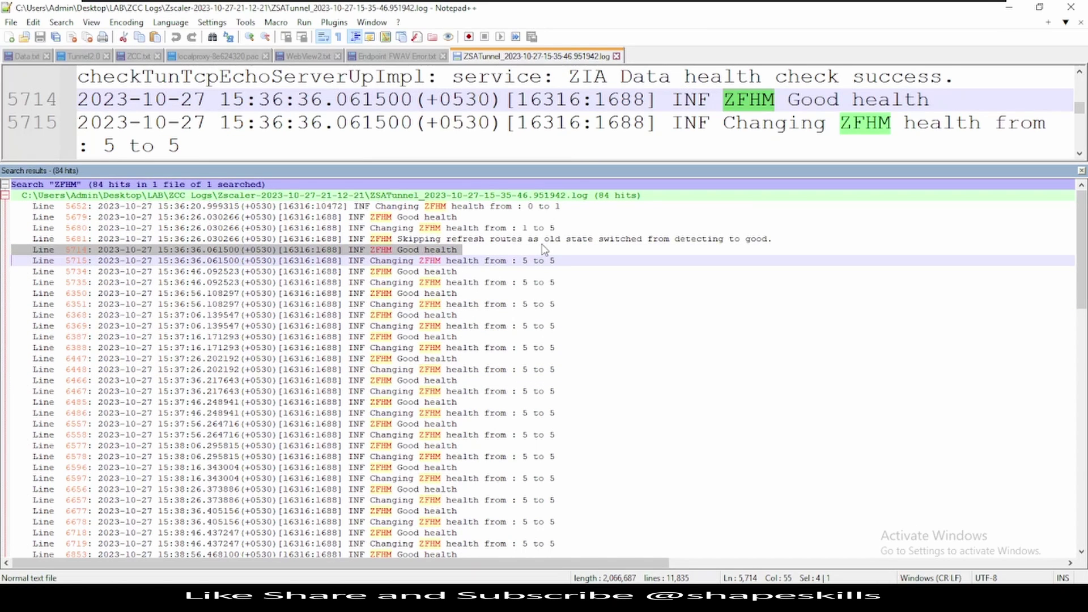
left_click_drag(622, 164, 567, 372)
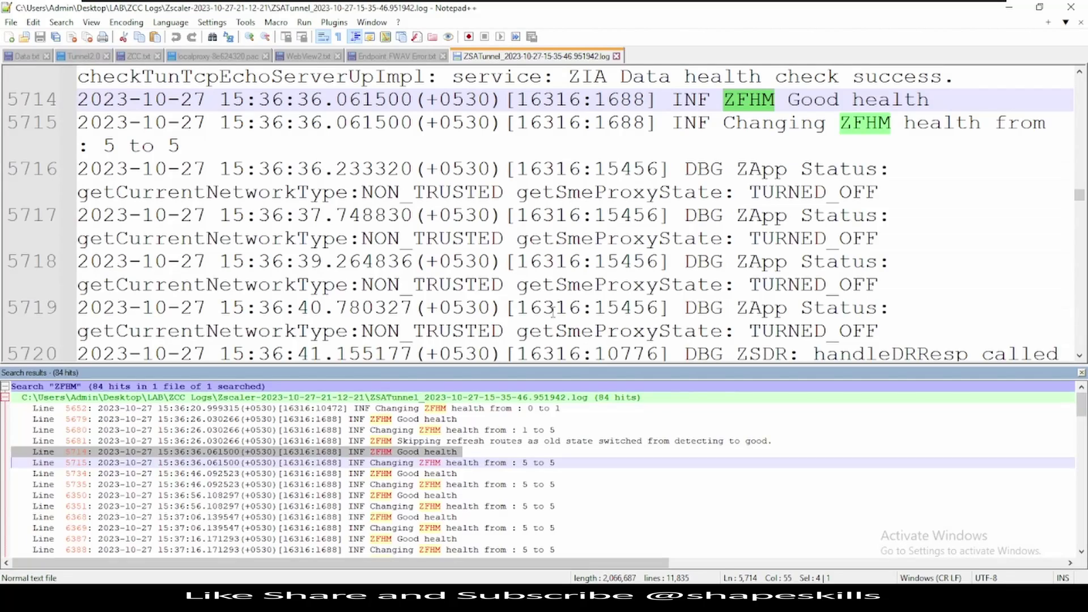
scroll(506, 226, "up", 2)
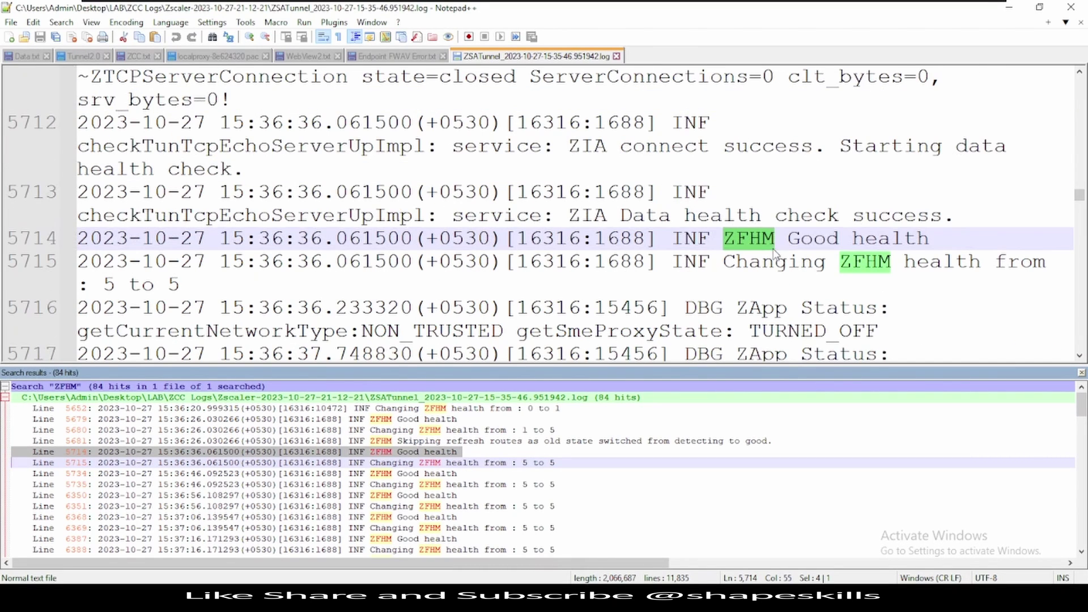
mouse_move(929, 241)
left_mouse_down()
mouse_move(709, 240)
mouse_move(703, 220)
mouse_move(671, 222)
left_mouse_up()
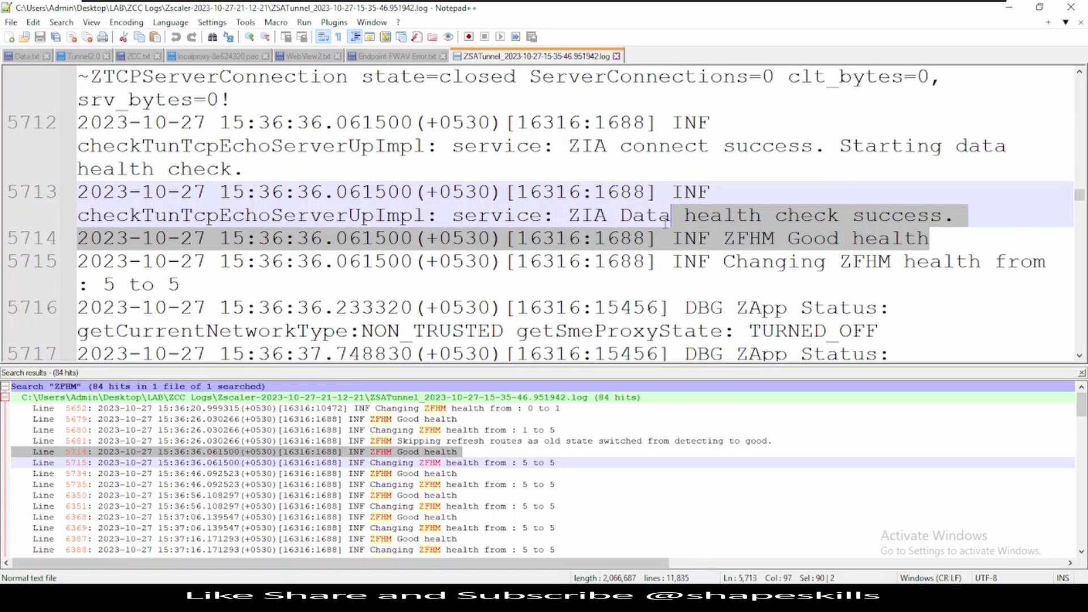
- Enlarge the ZFHM search results and examine the health state entries over time, from the first entries down to those after 15:40
scroll(672, 222, "down", 4)
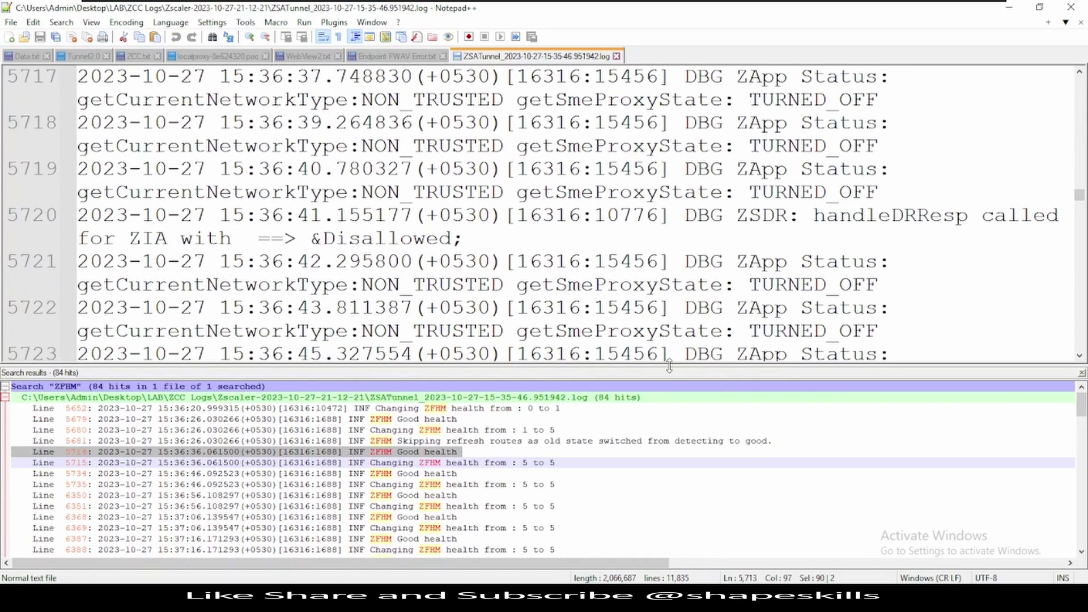
left_click_drag(669, 365, 669, 197)
scroll(497, 370, "down", 4)
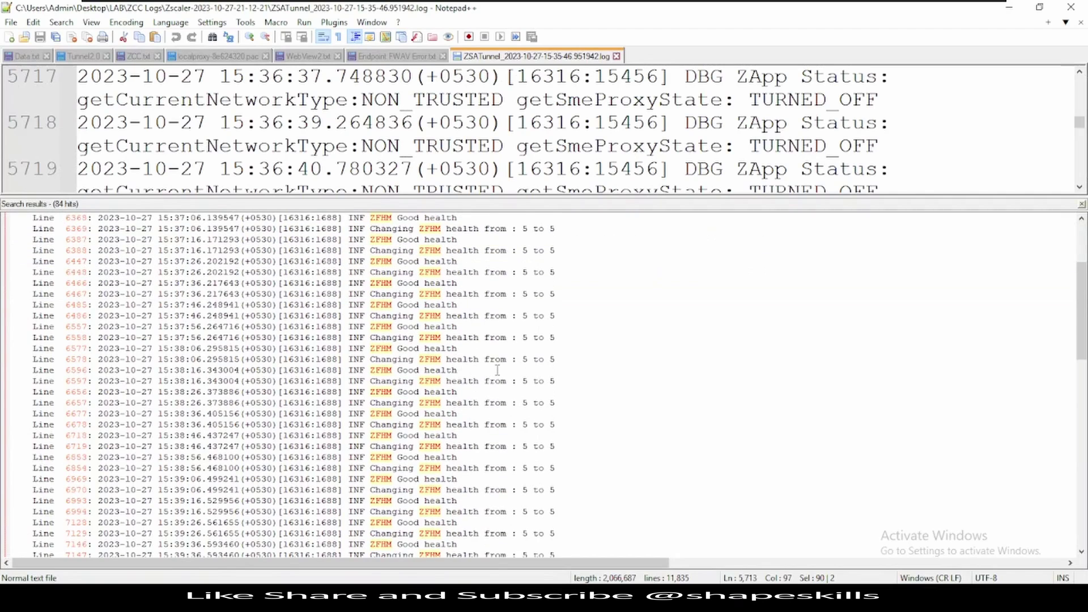
scroll(497, 371, "down", 4)
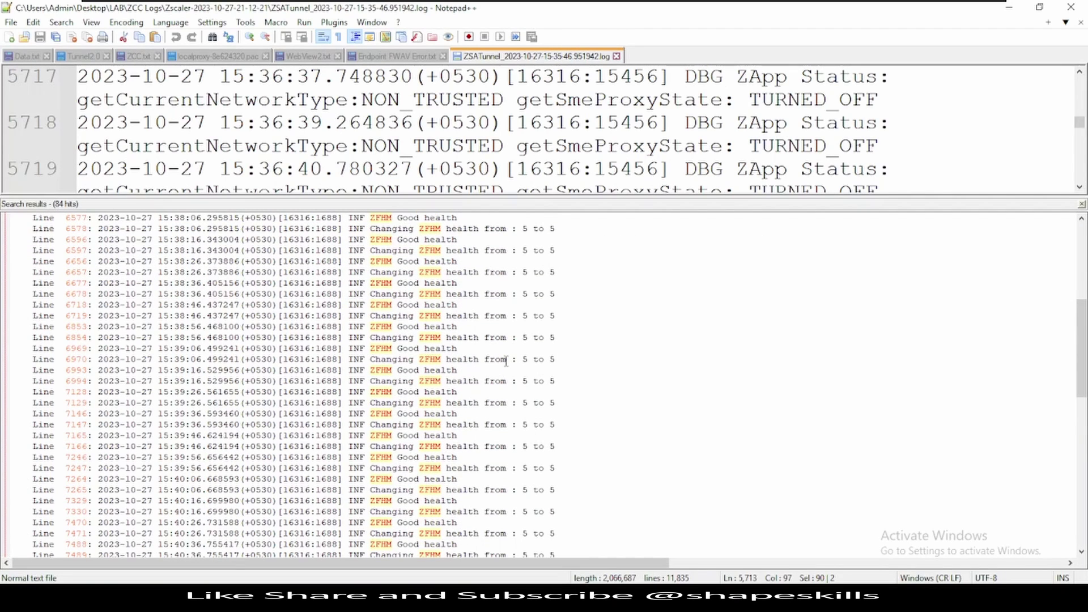
scroll(506, 362, "down", 6)
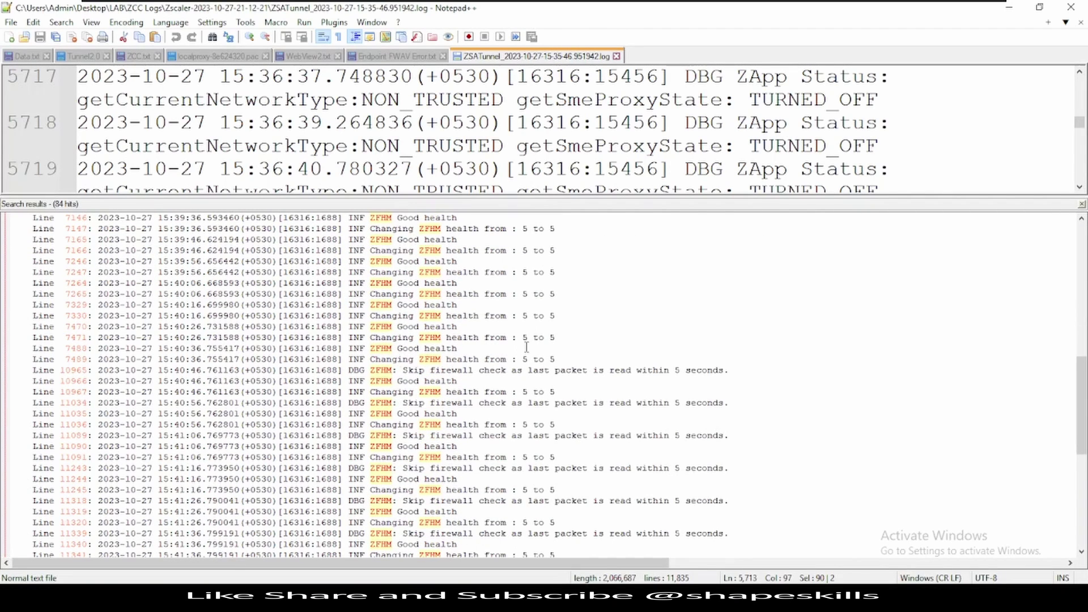
scroll(532, 347, "up", 6)
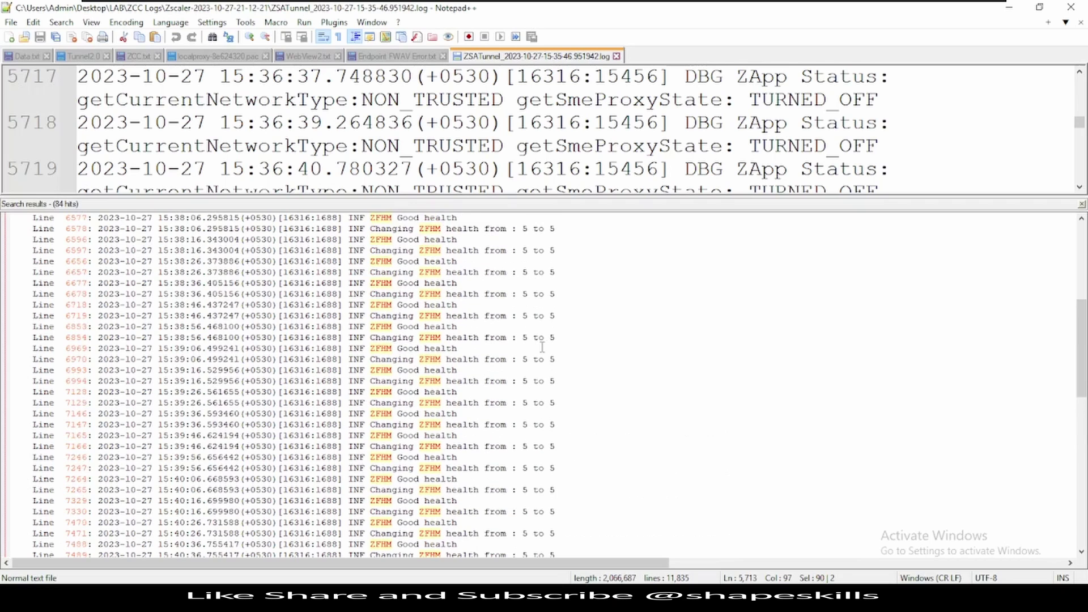
scroll(543, 346, "up", 5)
scroll(544, 345, "up", 3)
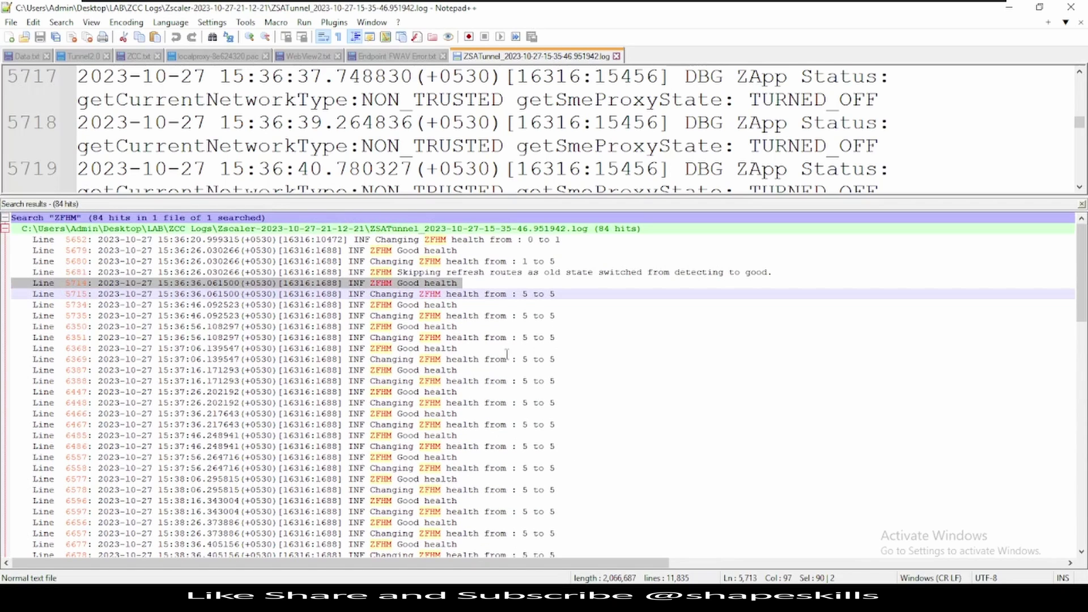
- Open the 15:36:56 "Changing ZFHM health from : 5 to 5" entry and highlight the "ZFHM Good health" text below it
left_click(373, 334)
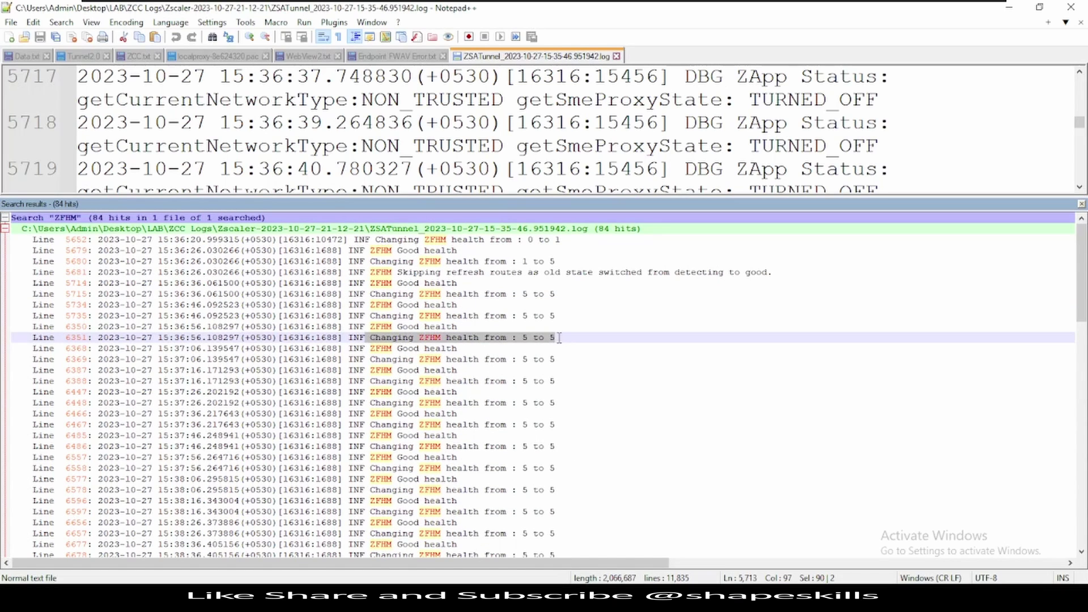
double_click(516, 336)
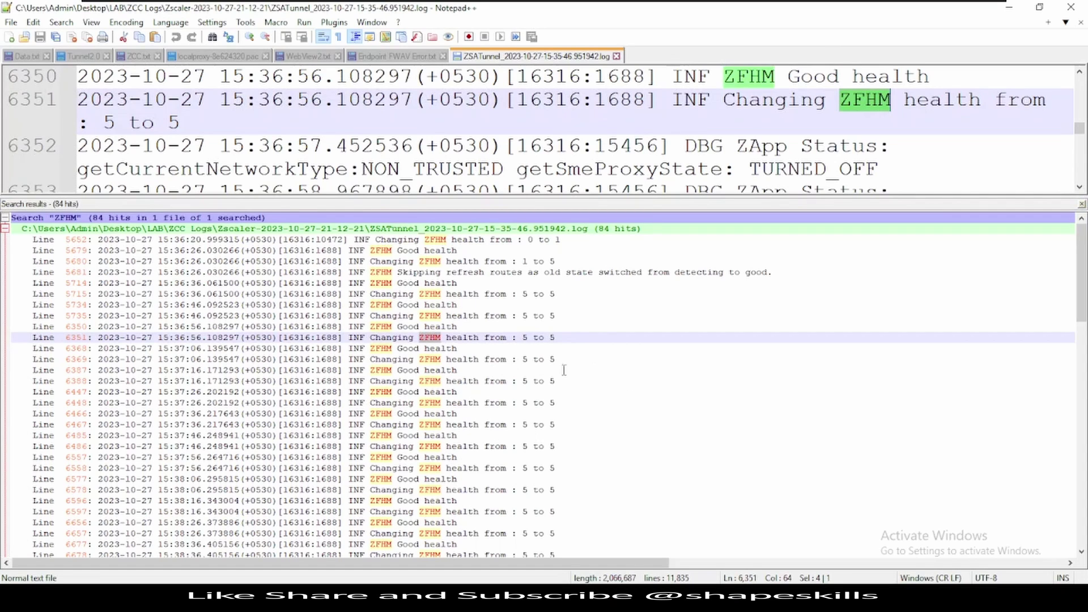
left_click_drag(464, 347, 358, 348)
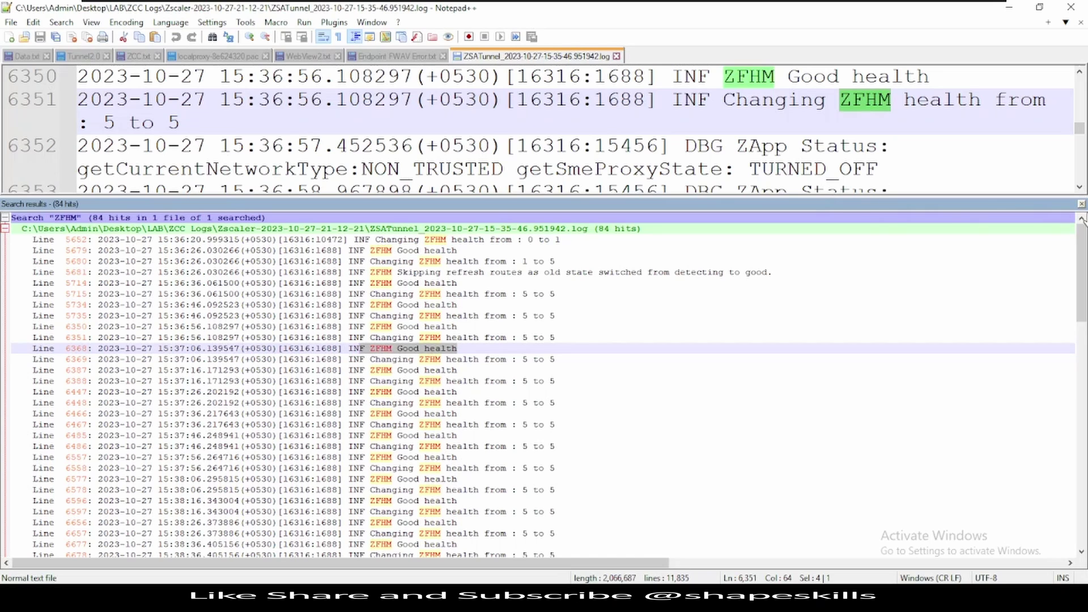
- Find all occurrences of "echo" in the current document and highlight the ZIA Tcp Echo server IP 100.64.0.6 in the results
left_click(935, 179)
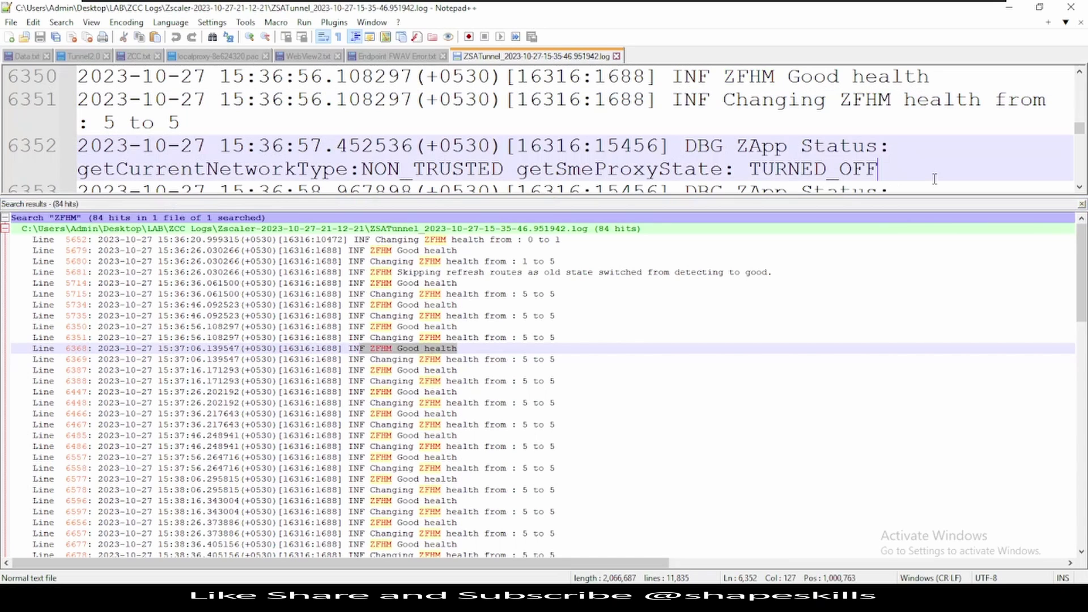
key("ctrl+f")
type("echo")
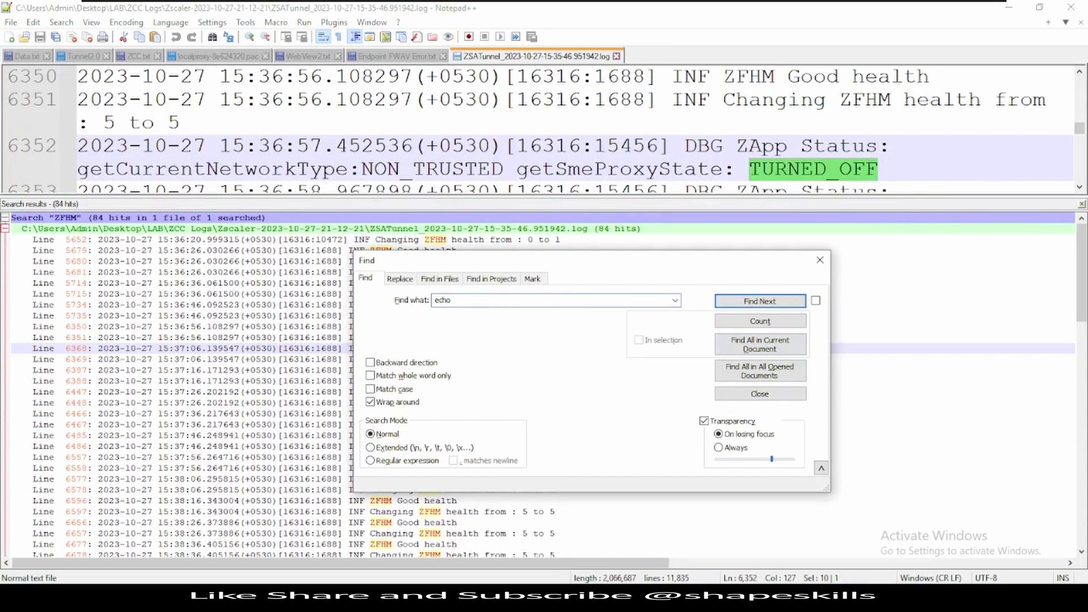
left_click(766, 342)
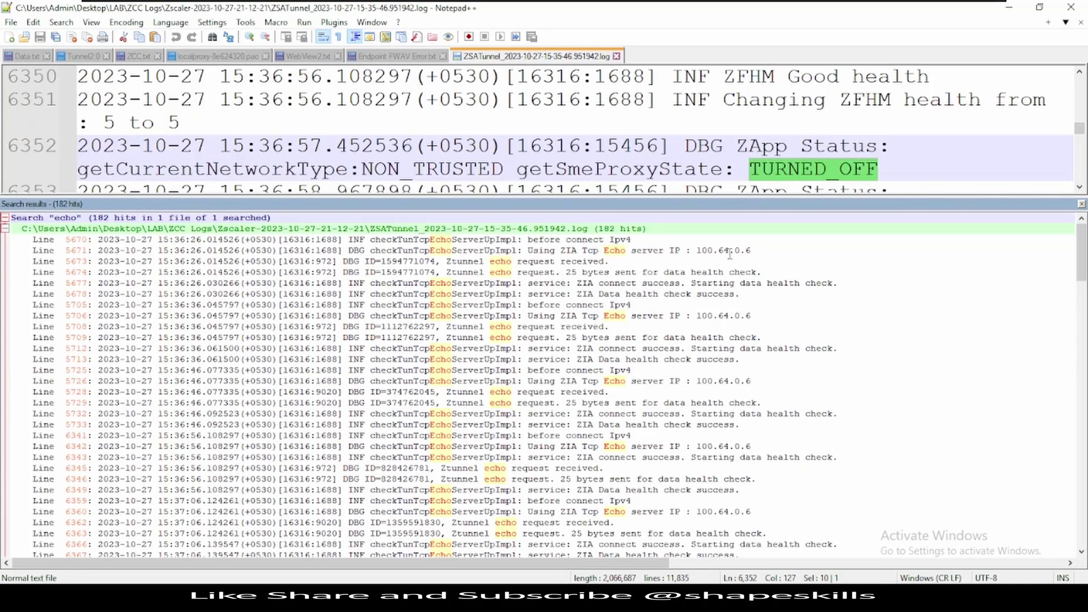
left_click_drag(696, 250, 763, 250)
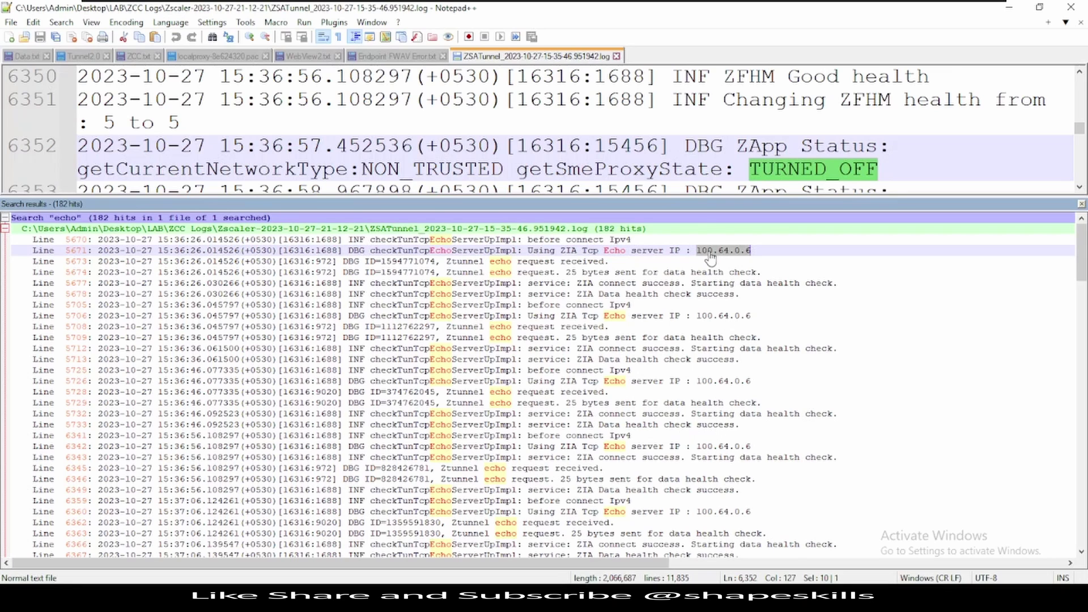
double_click(647, 169)
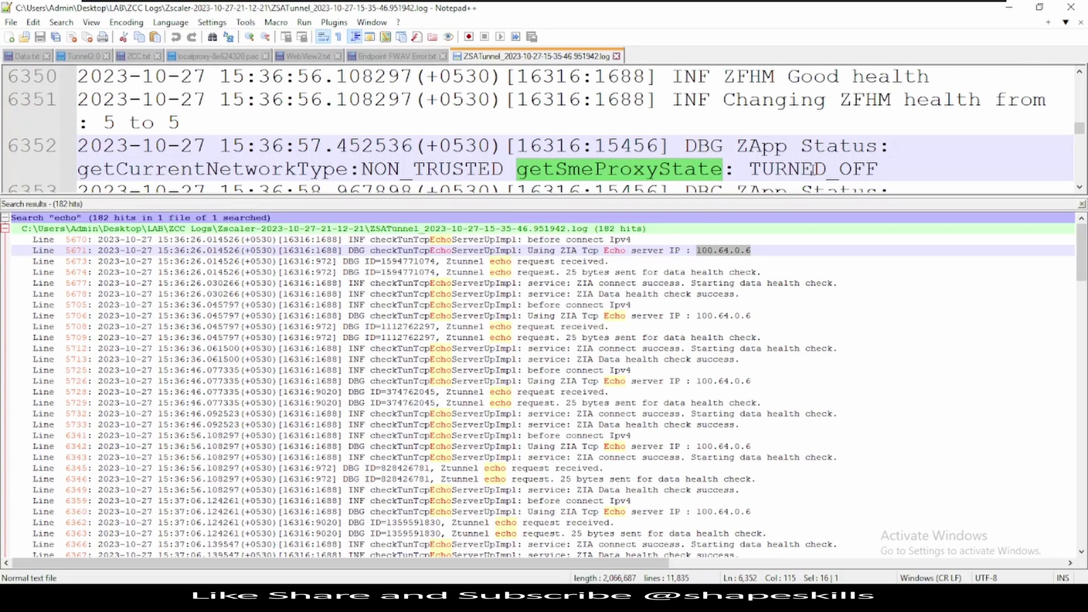